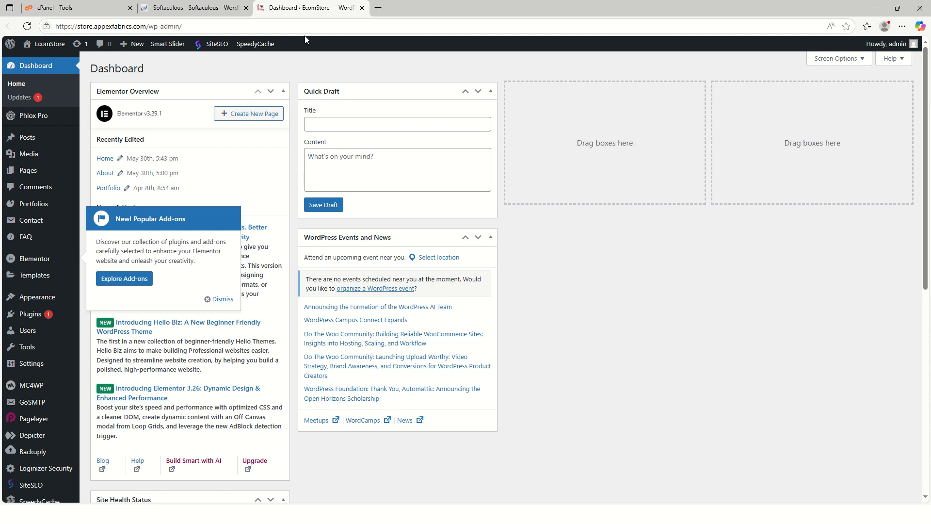
Open the EcomStore site's front end in a new browser tab and look through its home page.
mouse_move(47, 45)
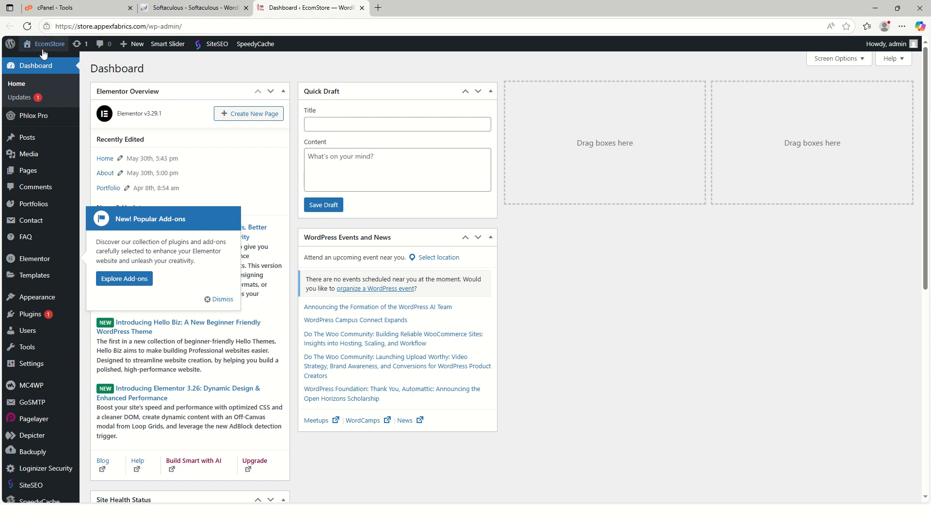
right_click(43, 62)
left_click(76, 72)
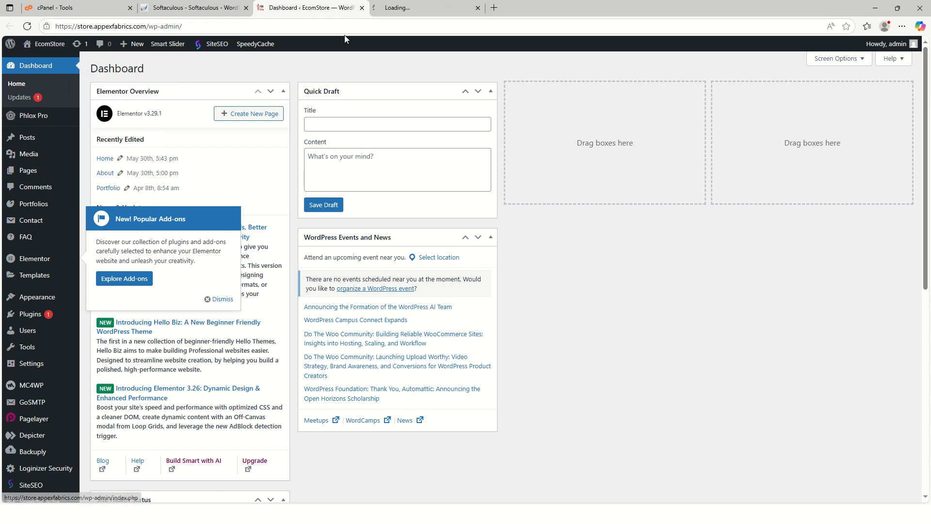
left_click(422, 8)
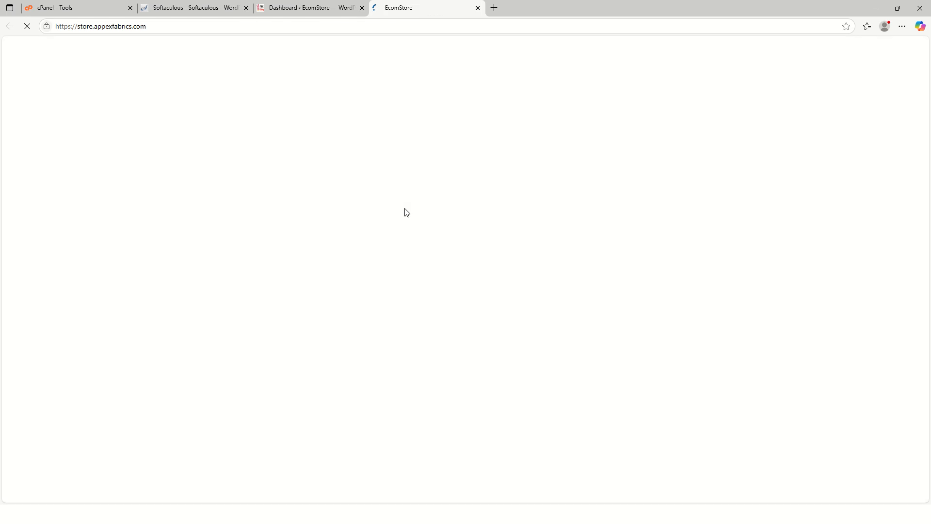
scroll(638, 327, "down", 2)
scroll(638, 327, "down", 20)
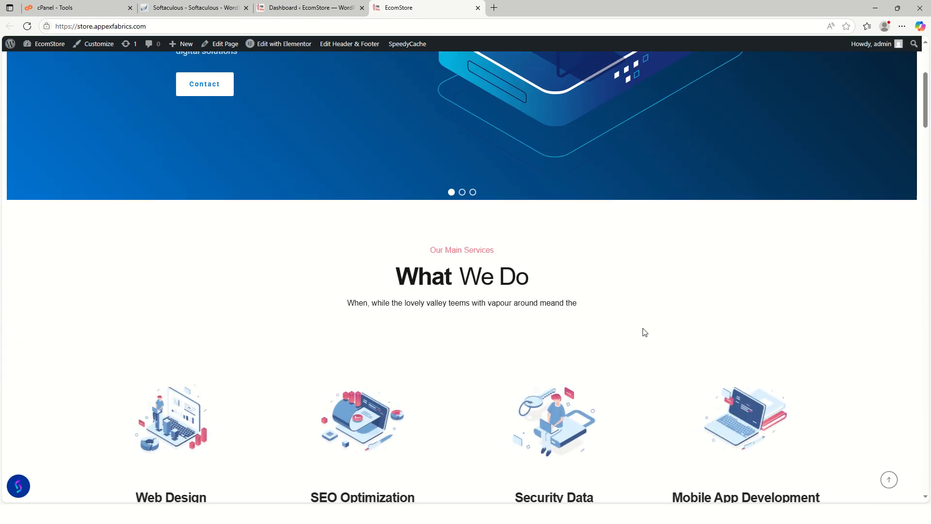
scroll(655, 335, "down", 15)
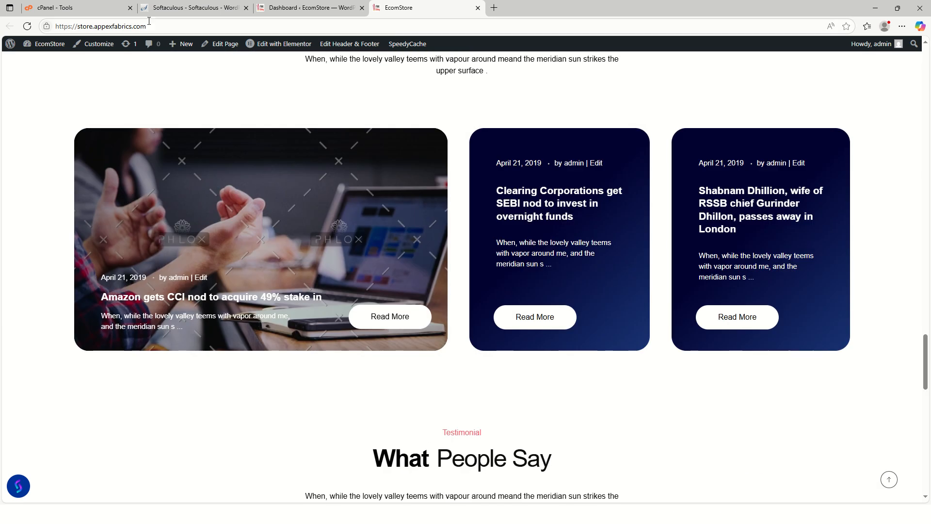
left_click(179, 9)
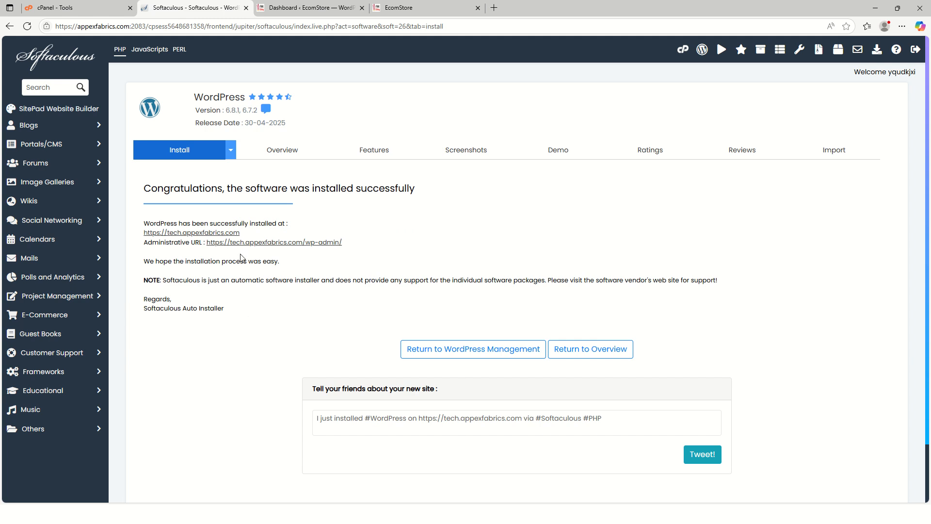
right_click(195, 233)
left_click(229, 239)
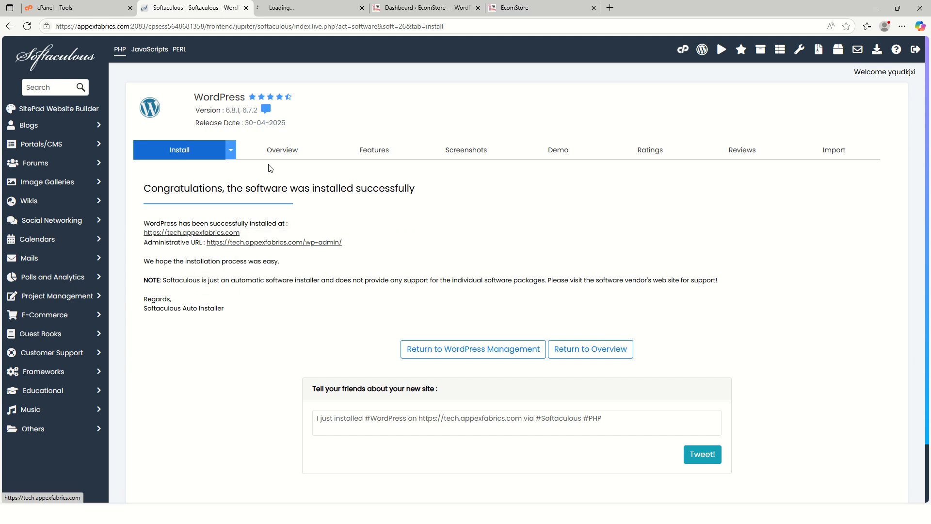
left_click(295, 9)
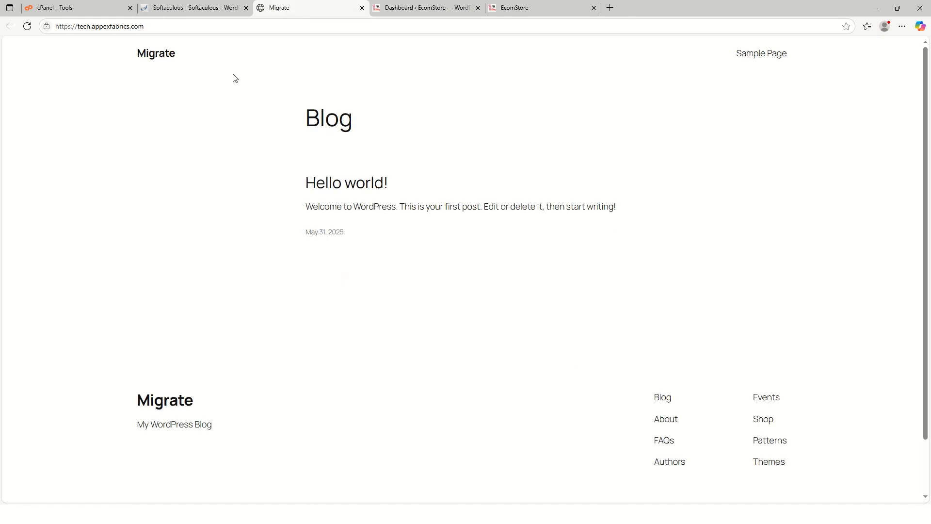
Try to open the new site's administrative URL in a separate browser tab from the Softaculous page, and close that tab.
left_click(186, 9)
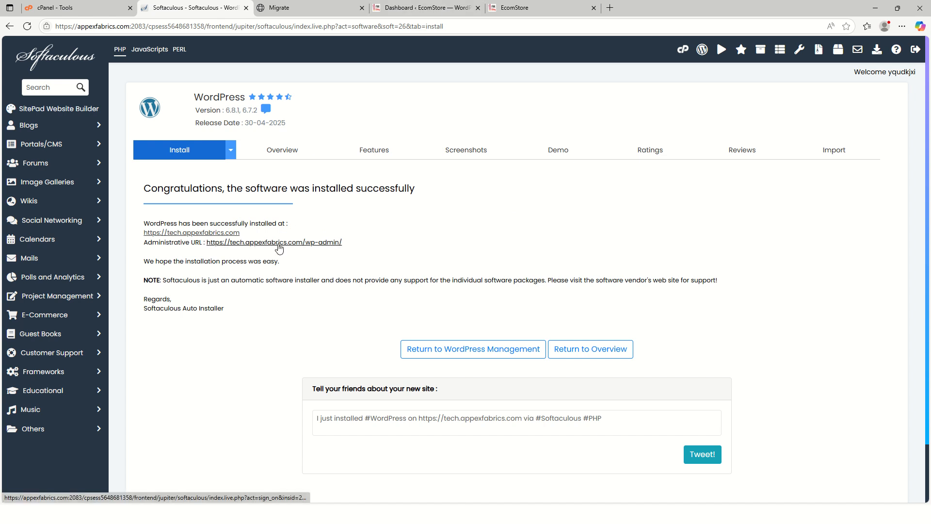
right_click(284, 248)
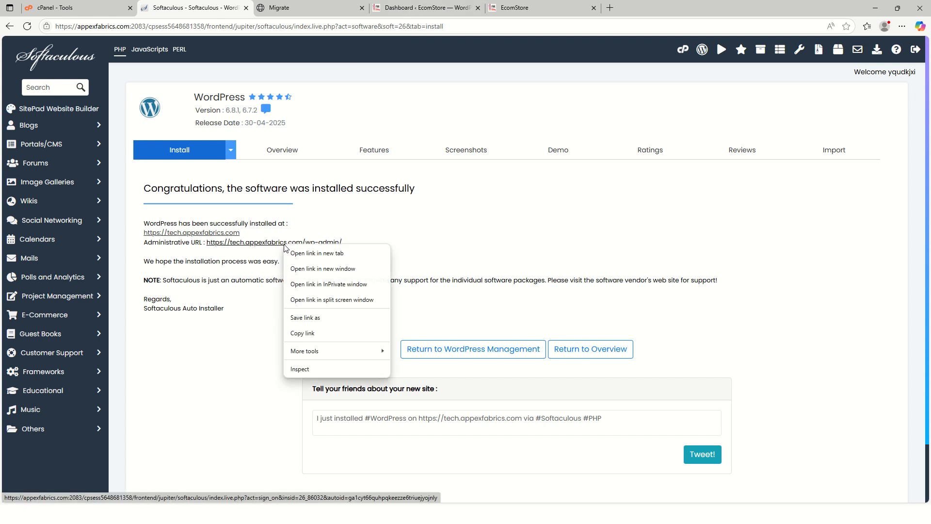
left_click(319, 253)
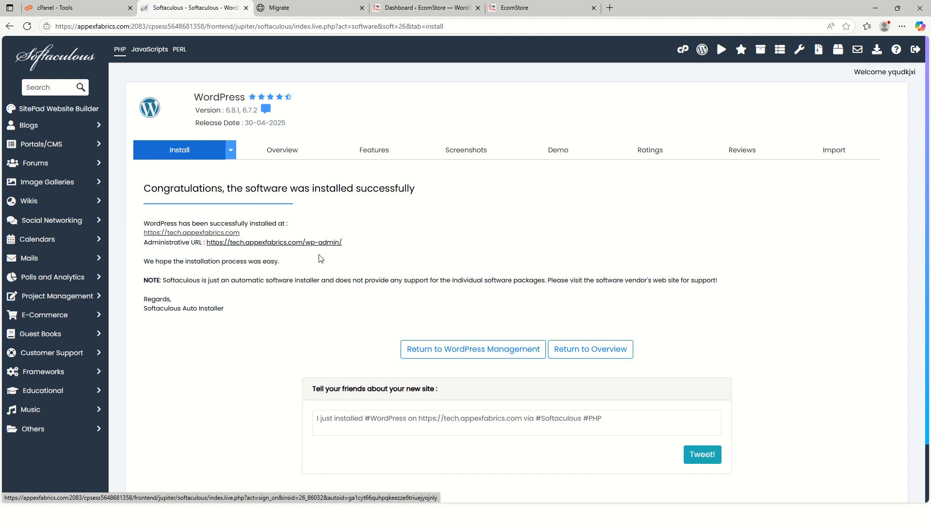
left_click(405, 8)
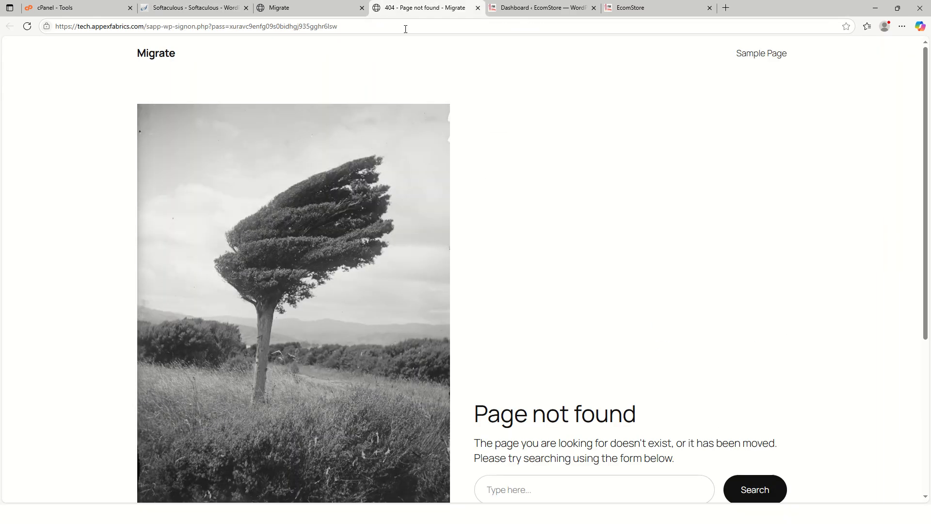
left_click(342, 9)
left_click(478, 8)
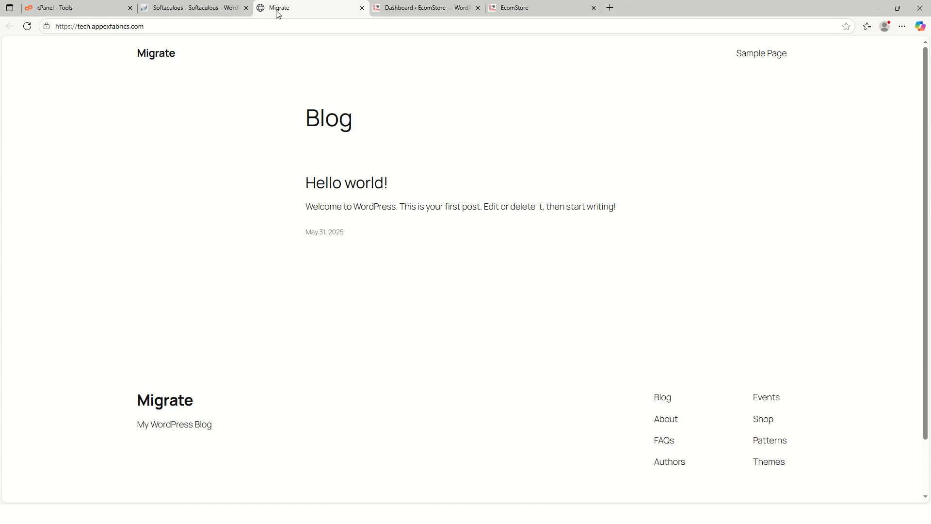
Open the WordPress admin dashboard of tech.appexfabrics.com from the administrative URL on the Softaculous page.
left_click(201, 8)
left_click(274, 242)
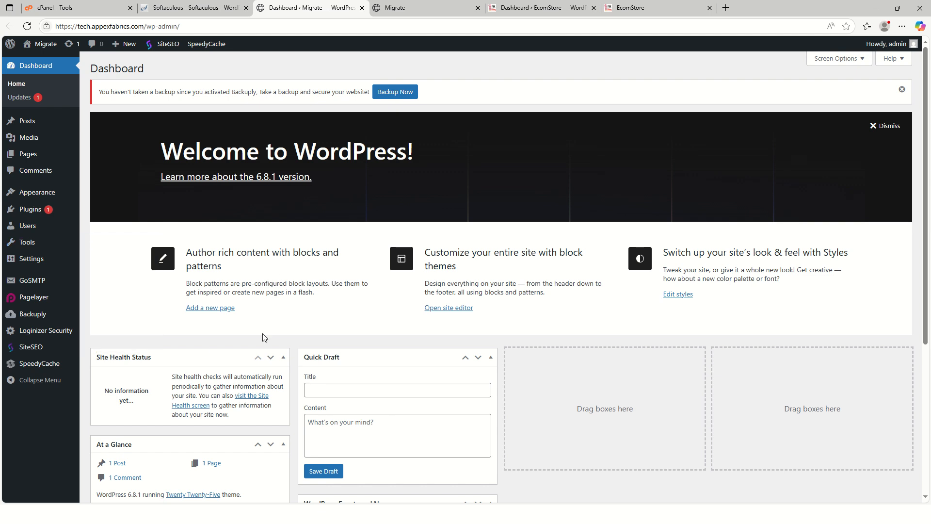
scroll(188, 282, "down", 5)
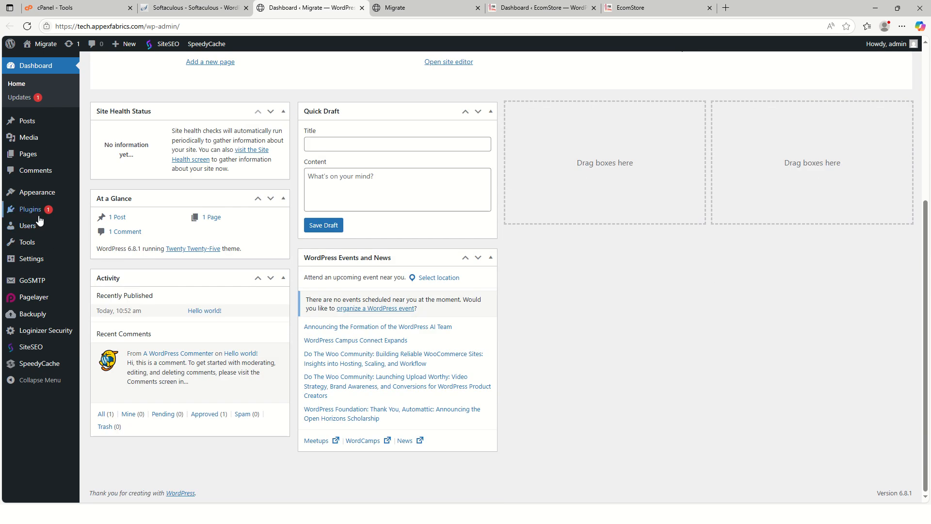
Move all pages of the Migrate site, Privacy Policy and Sample Page, to the trash.
mouse_move(67, 160)
left_click(100, 155)
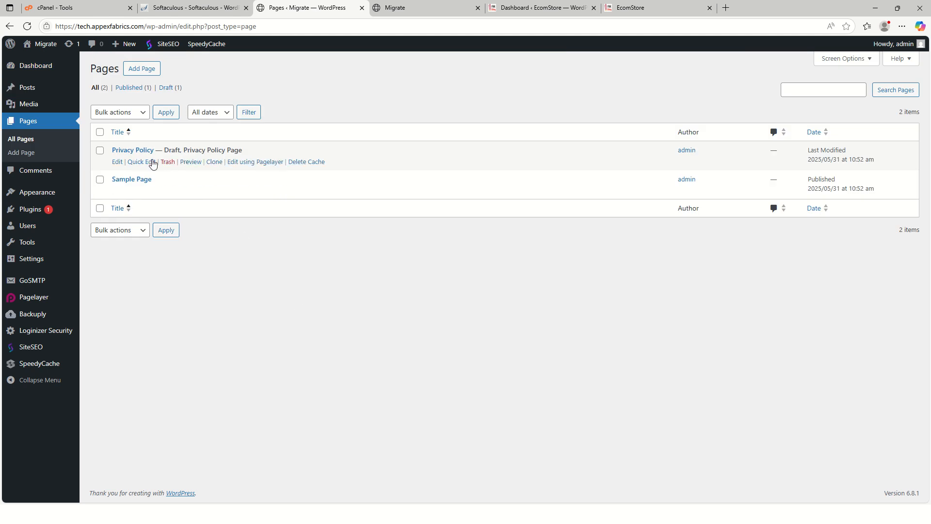
left_click(100, 133)
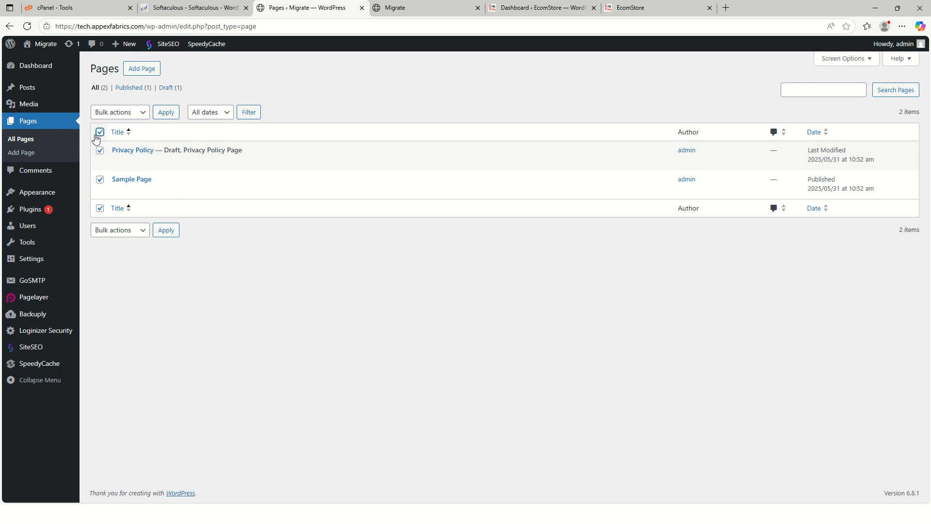
left_click(128, 116)
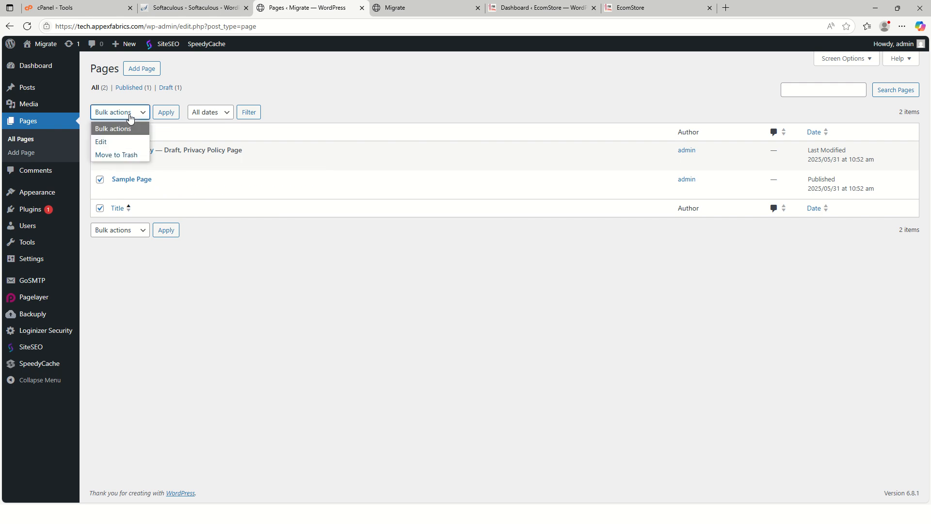
left_click(122, 154)
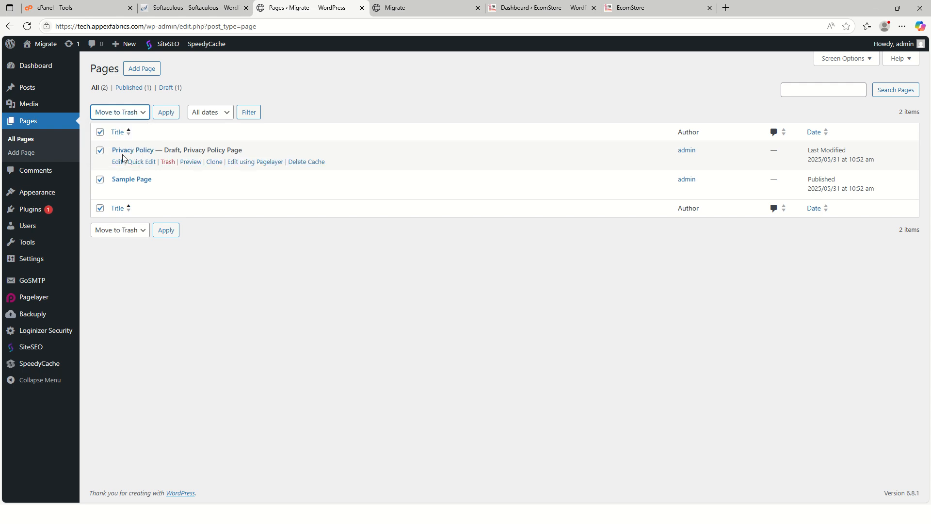
left_click(167, 114)
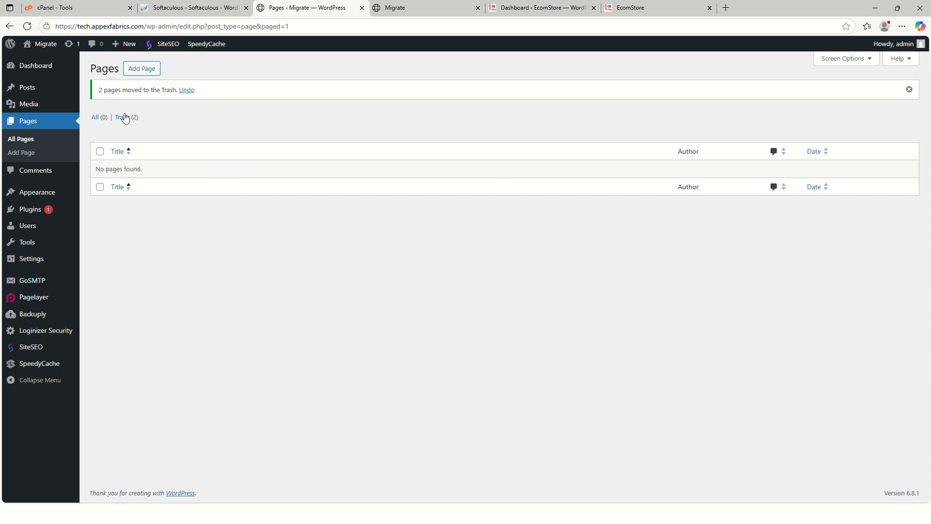
Permanently delete the Privacy Policy and Sample Page pages from the trash.
left_click(125, 117)
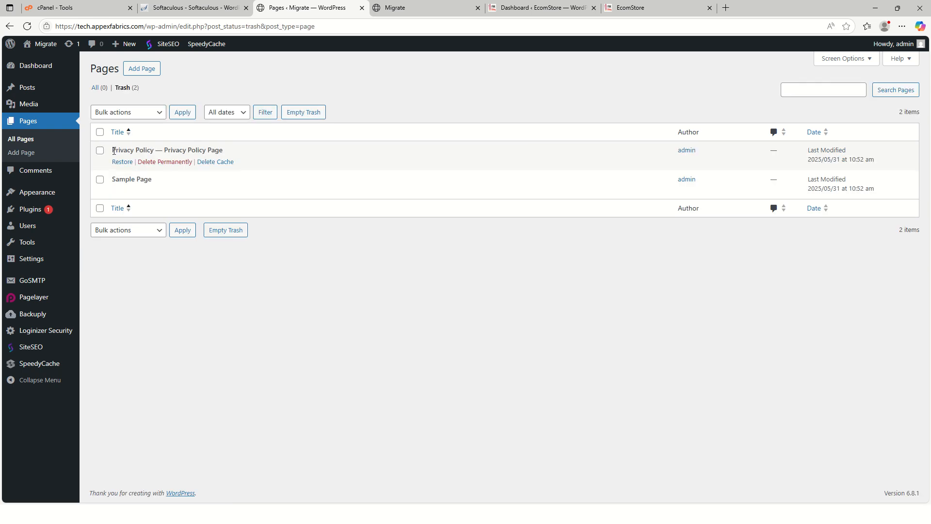
left_click(100, 132)
left_click(124, 112)
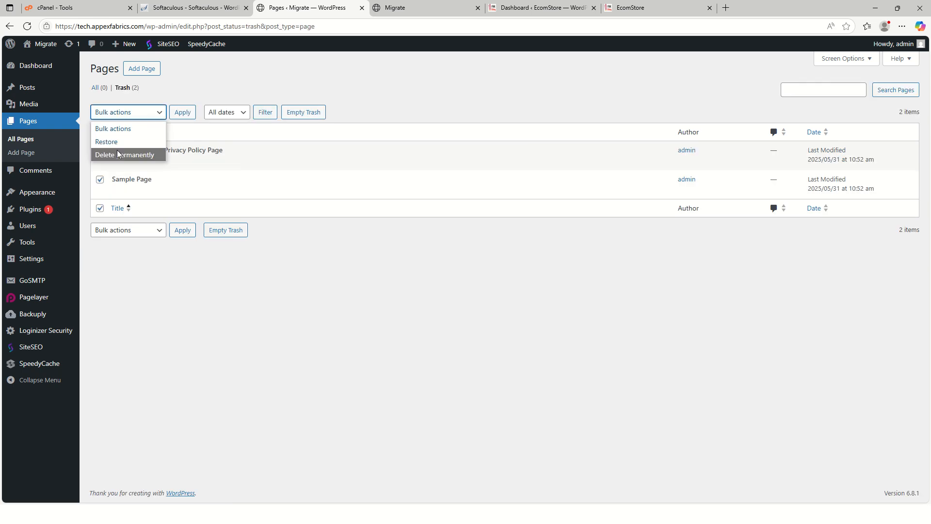
left_click(117, 155)
left_click(182, 113)
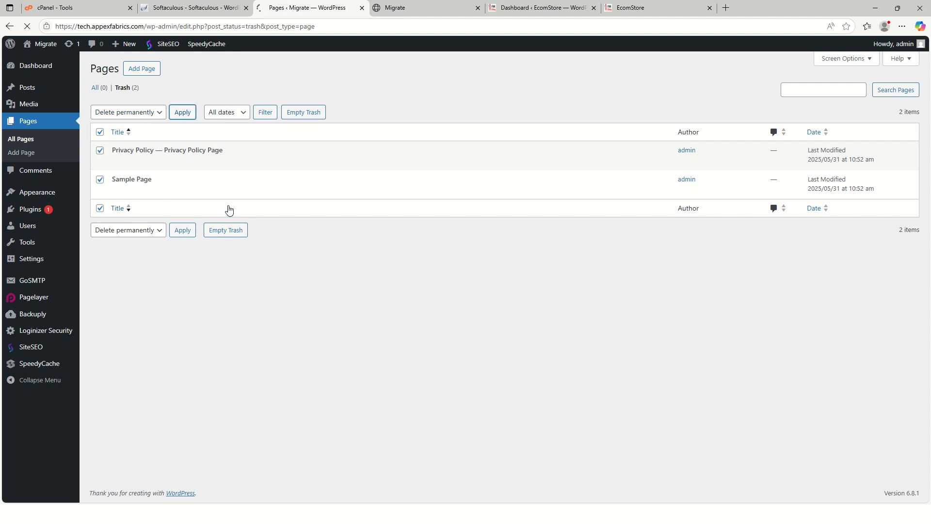
Move the default comment on the "Hello world!" post to the trash.
left_click(43, 173)
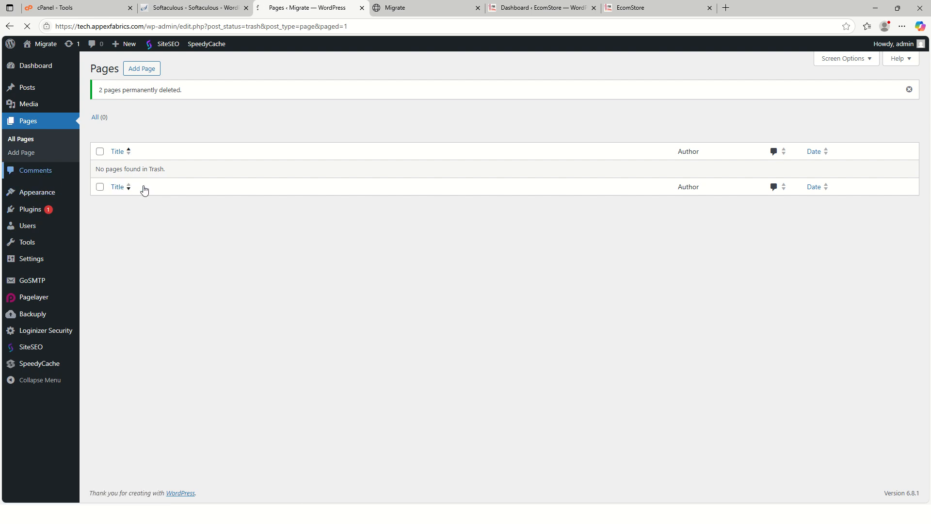
left_click(100, 132)
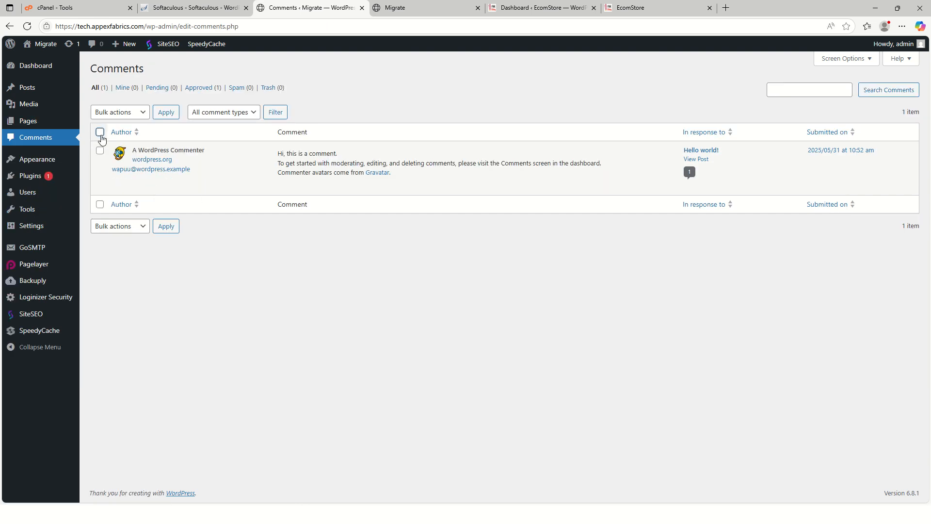
left_click(119, 113)
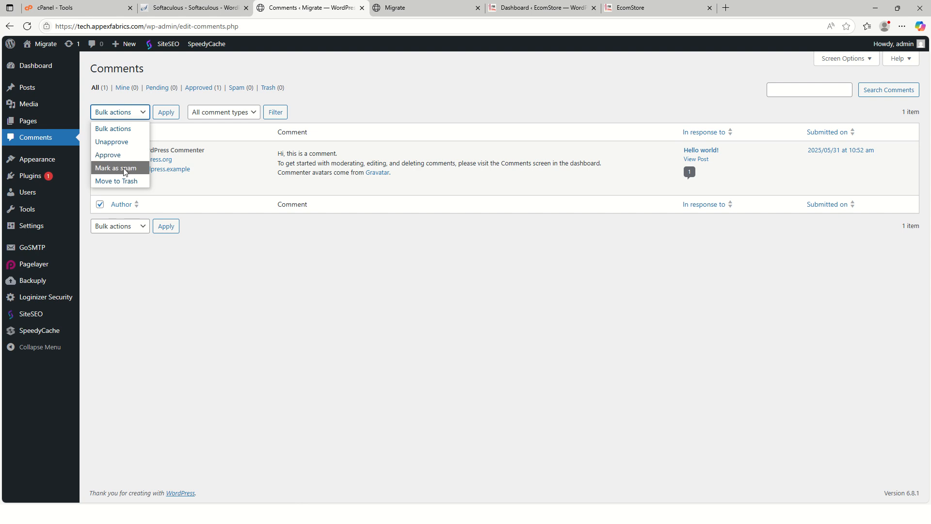
left_click(129, 181)
left_click(166, 112)
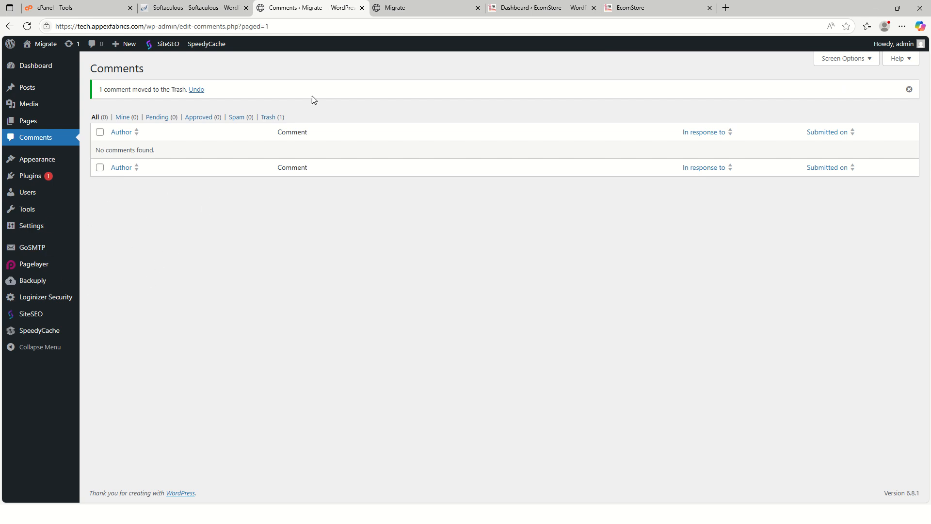
Close the Migrate front-end tab and view the EcomStore home page back up to its top.
left_click(478, 8)
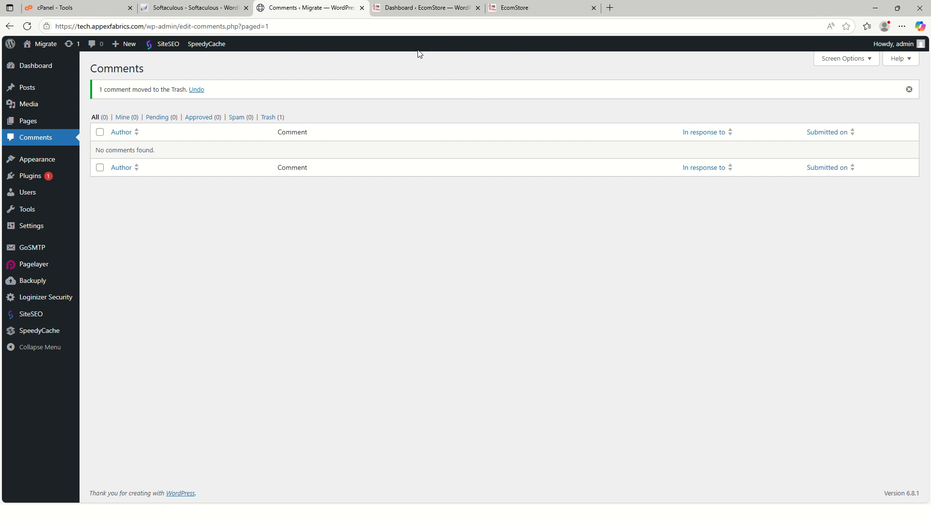
left_click(509, 8)
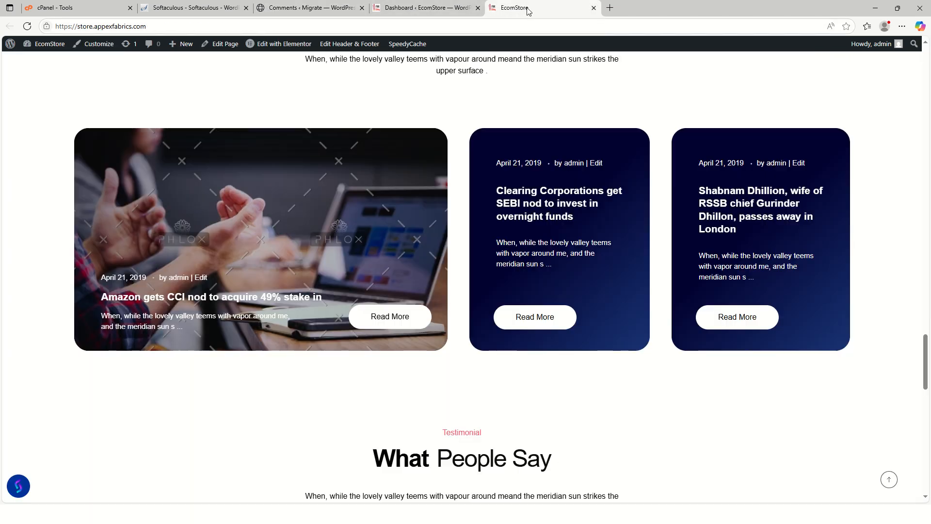
scroll(400, 219, "up", 5)
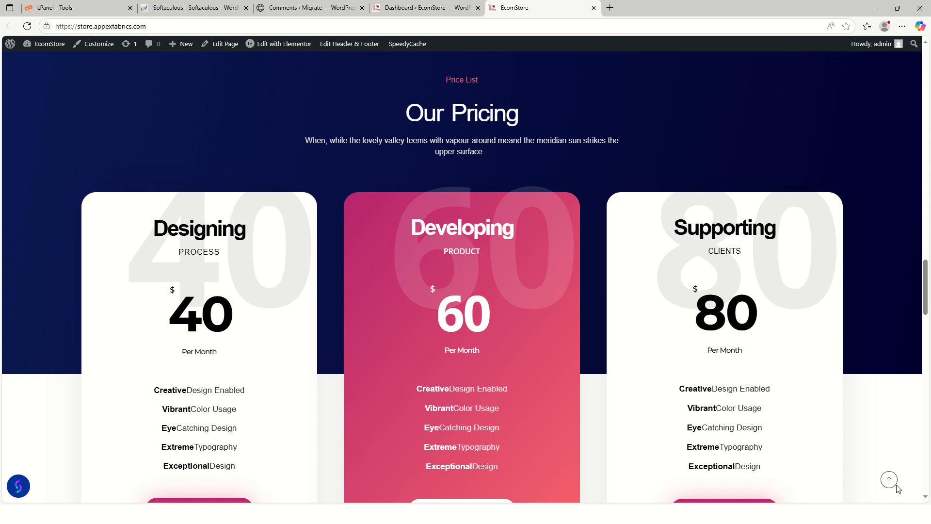
left_click(889, 481)
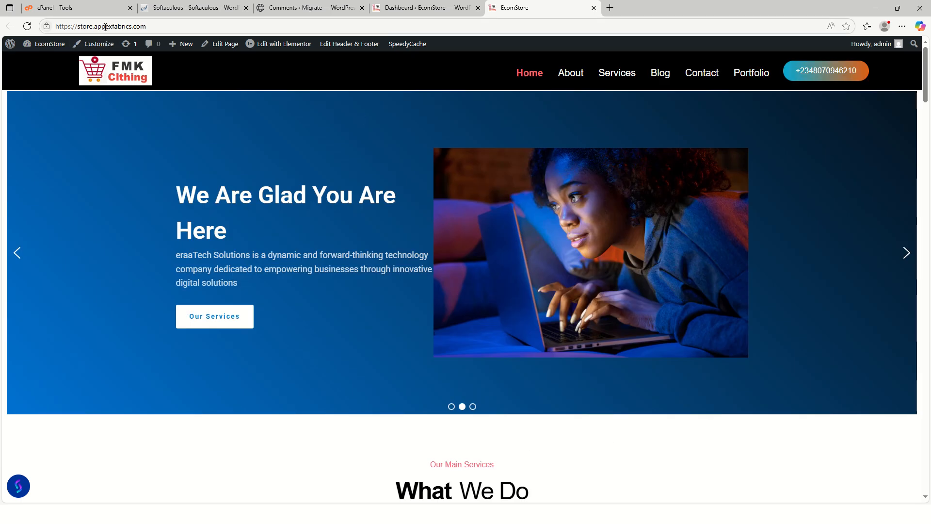
Open the Migrate site's front end in a new browser tab from its WordPress admin.
left_click(304, 9)
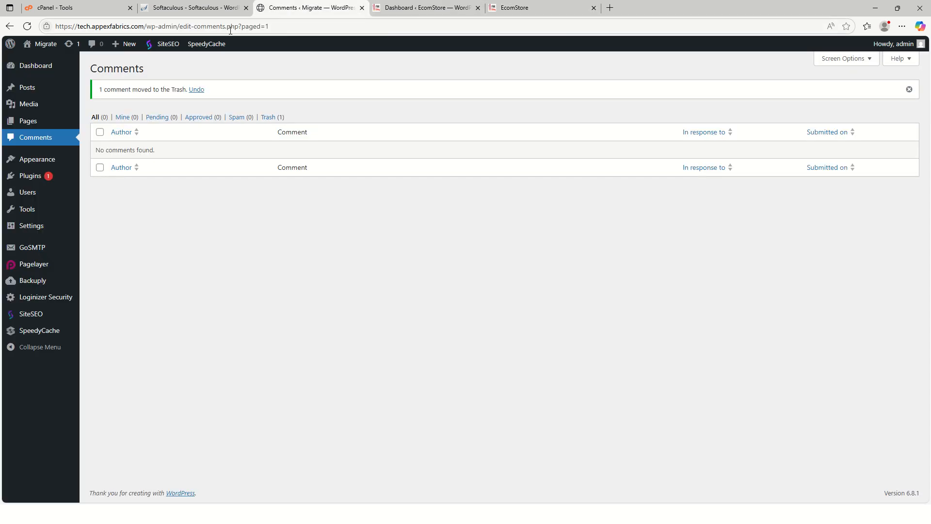
key("ctrl+Tab")
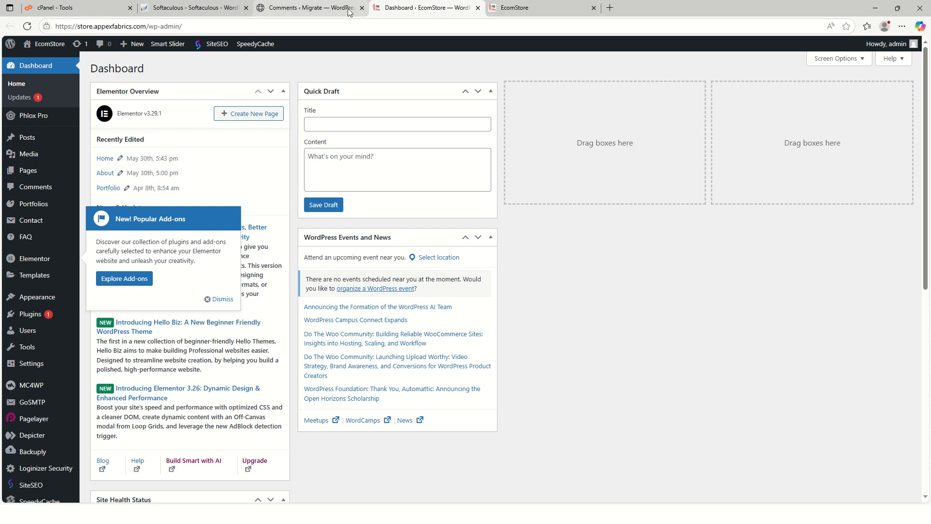
left_click(315, 8)
mouse_move(42, 44)
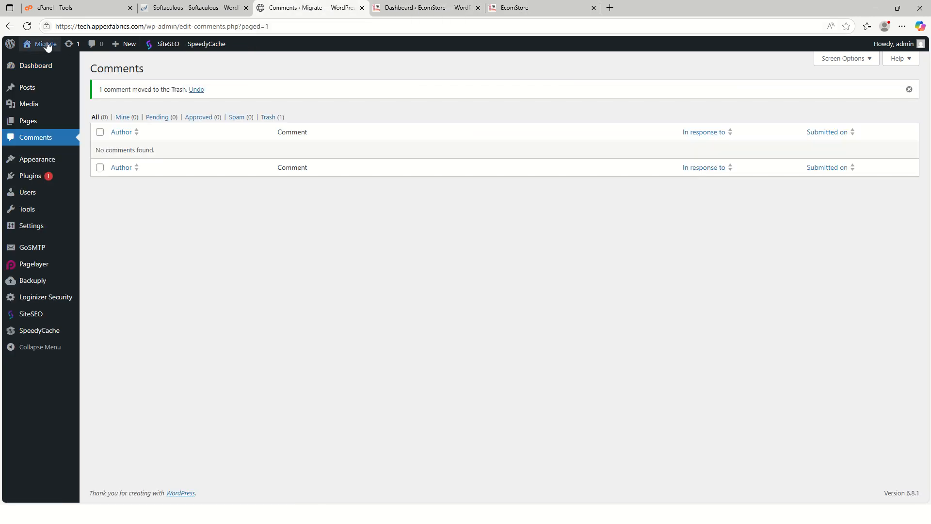
right_click(42, 67)
left_click(58, 70)
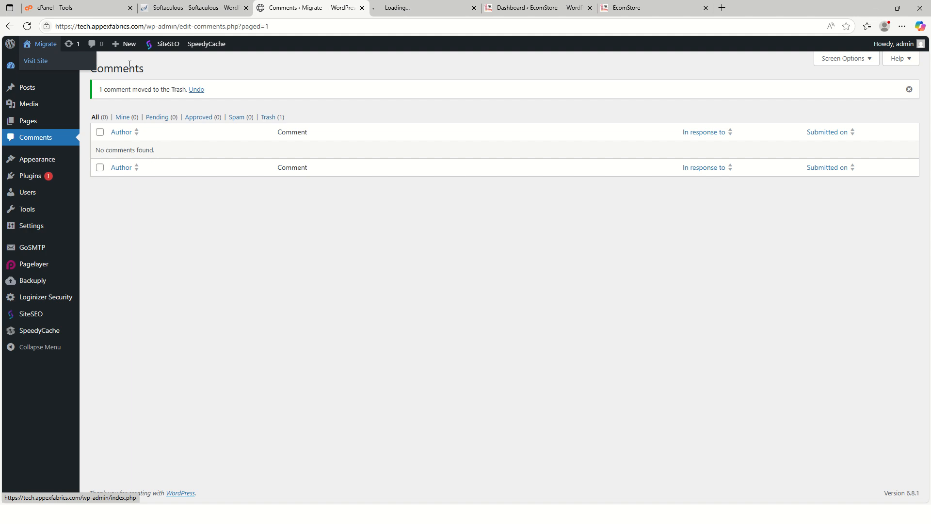
left_click(391, 8)
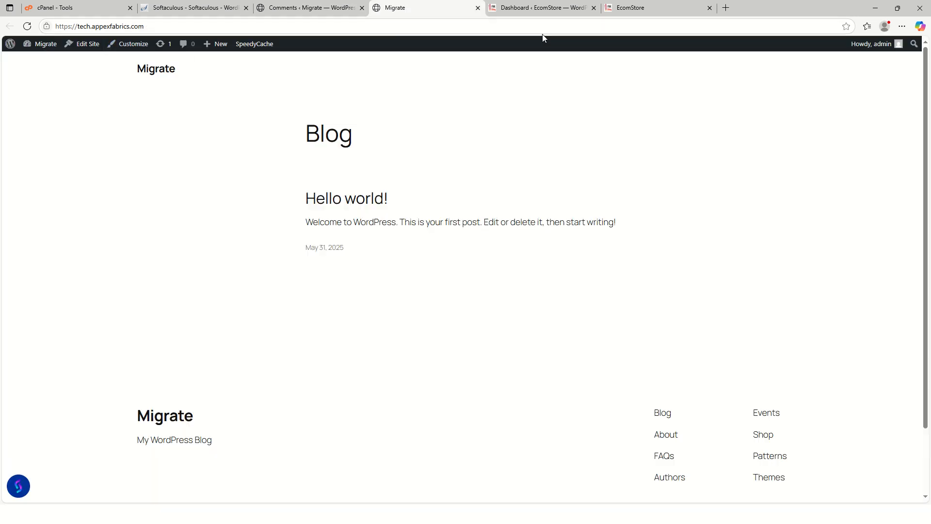
Compare the EcomStore home page with the Migrate site's front end and check the Migrate comments list.
left_click(638, 8)
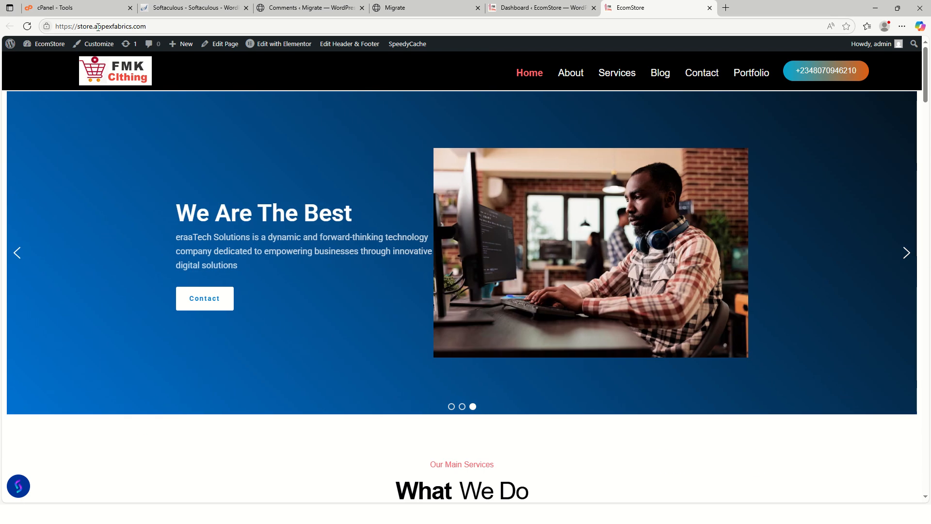
left_click(309, 8)
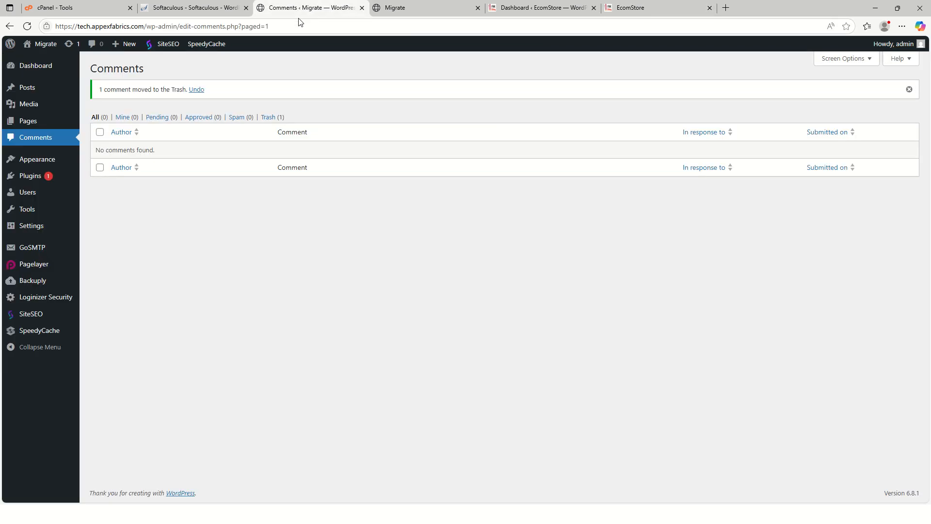
left_click(397, 9)
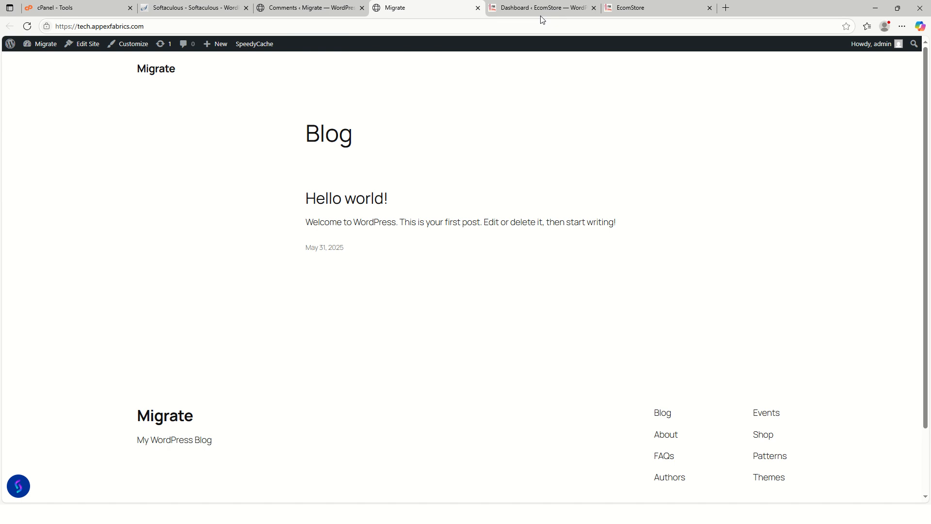
left_click(645, 8)
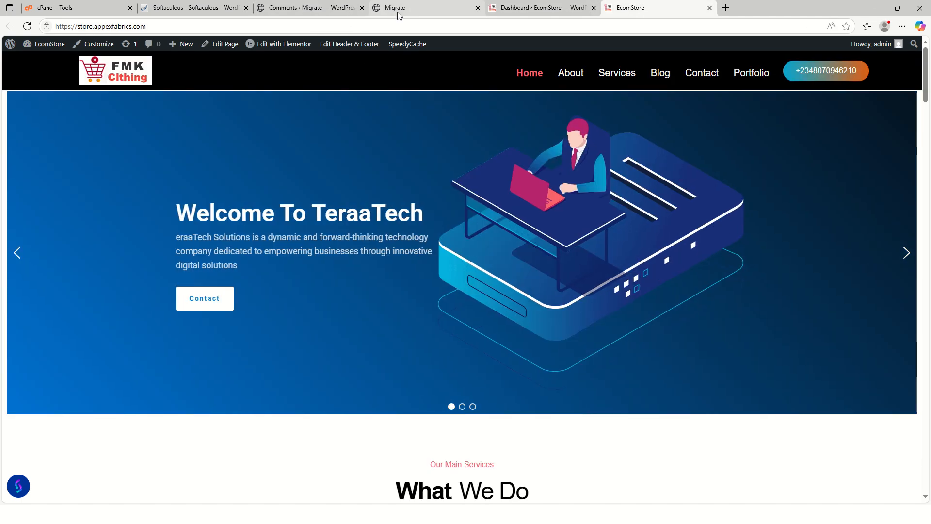
left_click(398, 10)
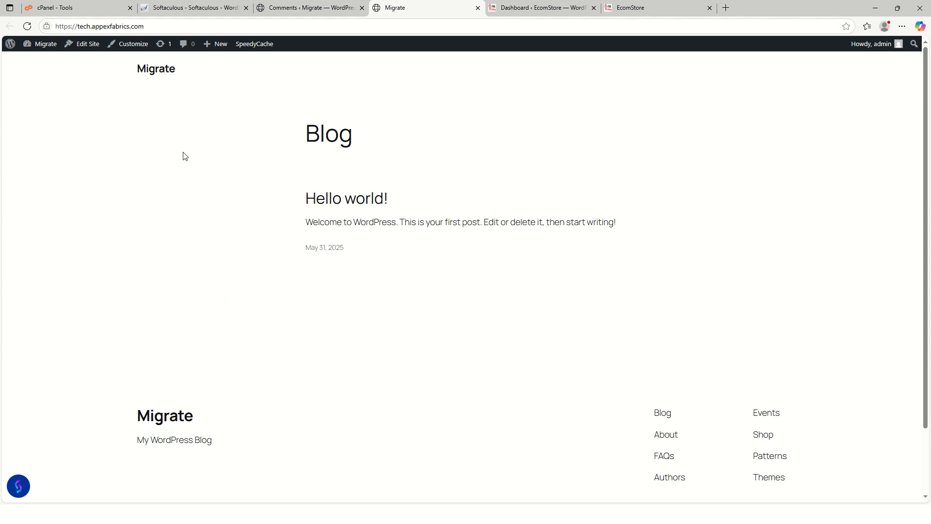
Search for "WP MIGRATE" among the plugins available to add in the EcomStore admin.
left_click(543, 8)
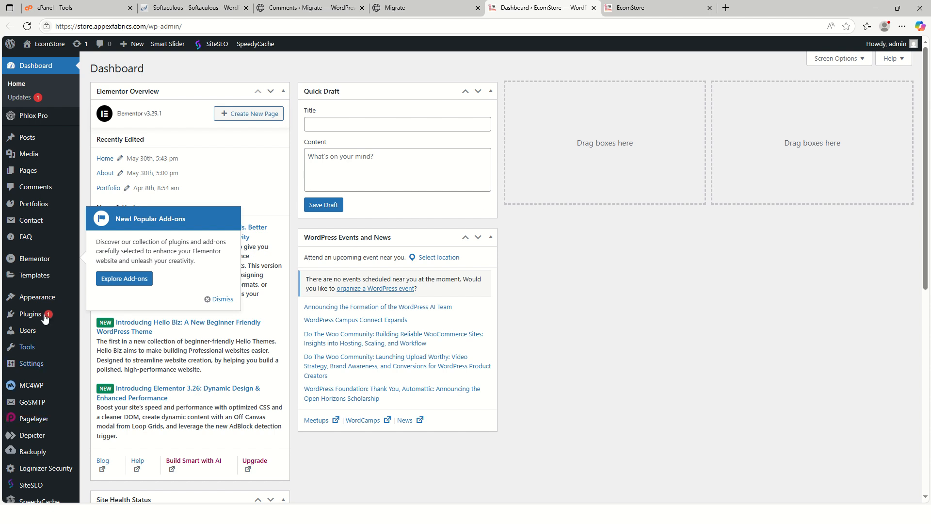
mouse_move(37, 326)
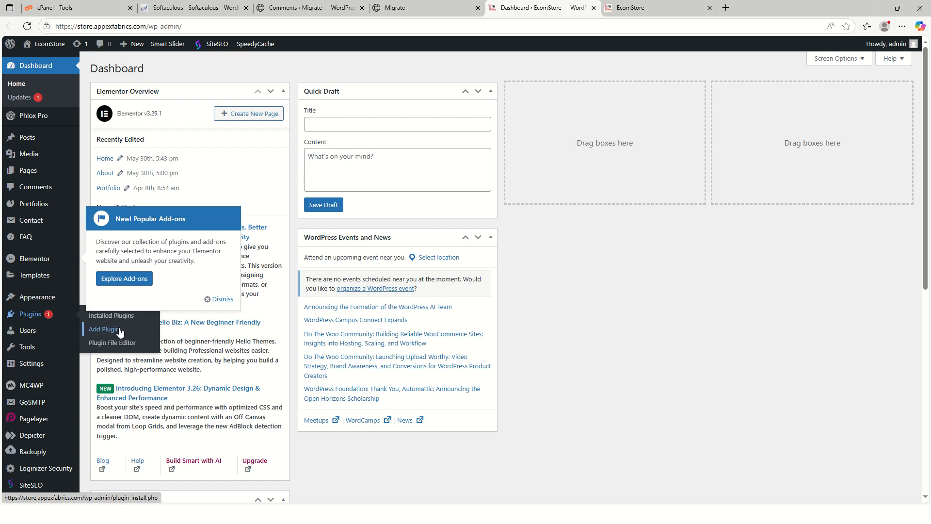
left_click(119, 330)
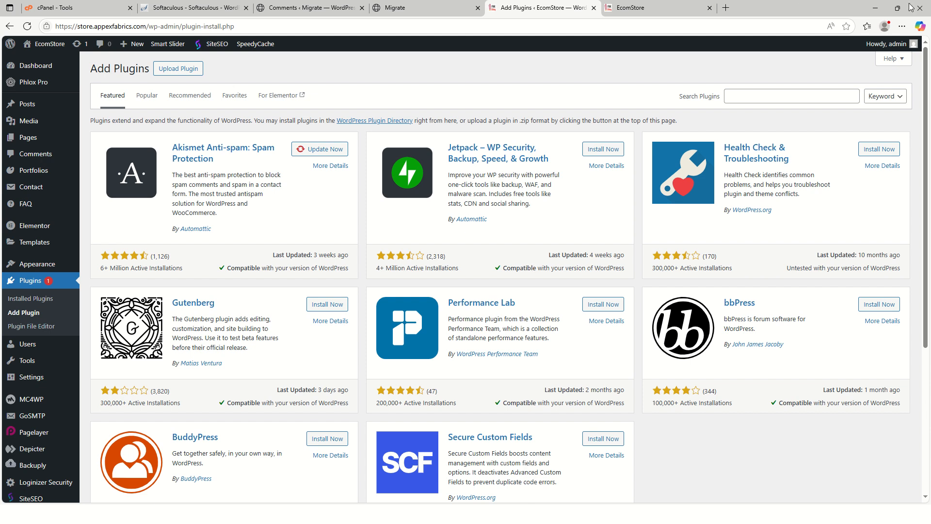
left_click(795, 96)
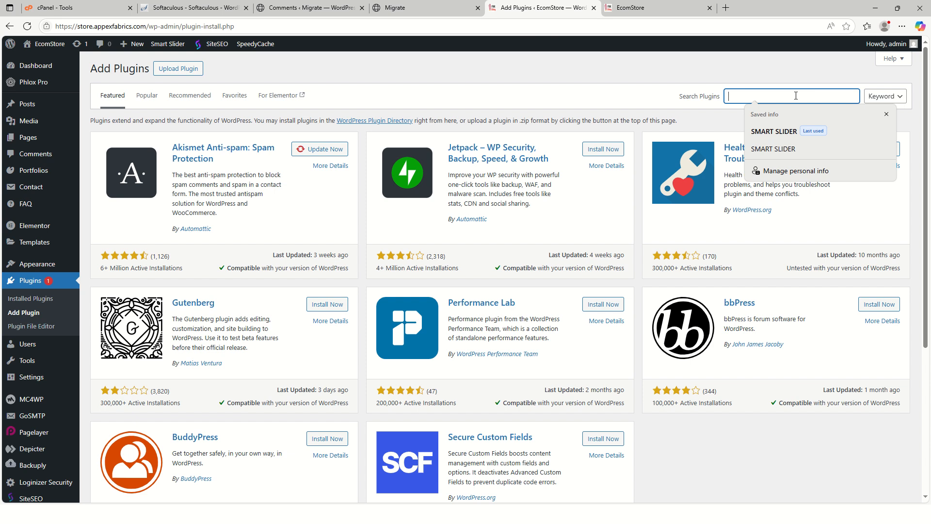
type("WP MIGRATE")
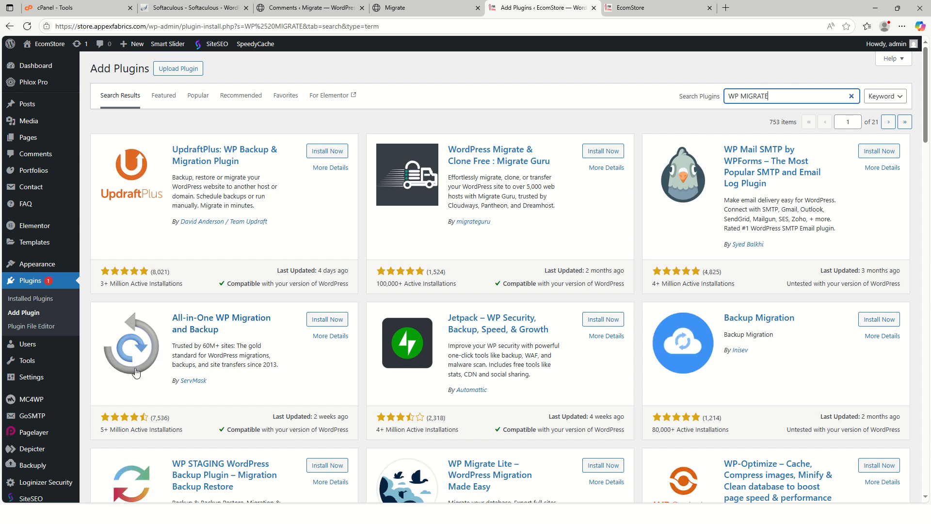
Install and activate the All-in-One WP Migration and Backup plugin on the EcomStore site.
scroll(136, 372, "down", 4)
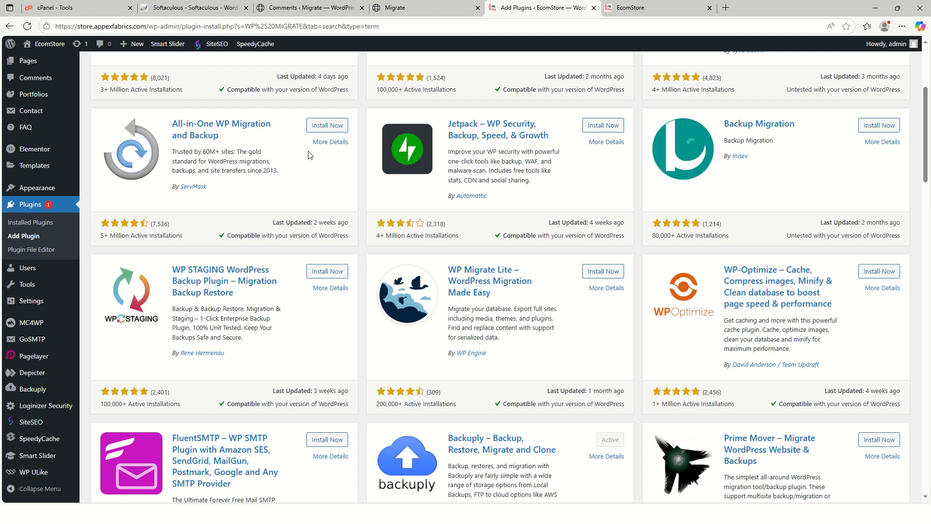
left_click(327, 125)
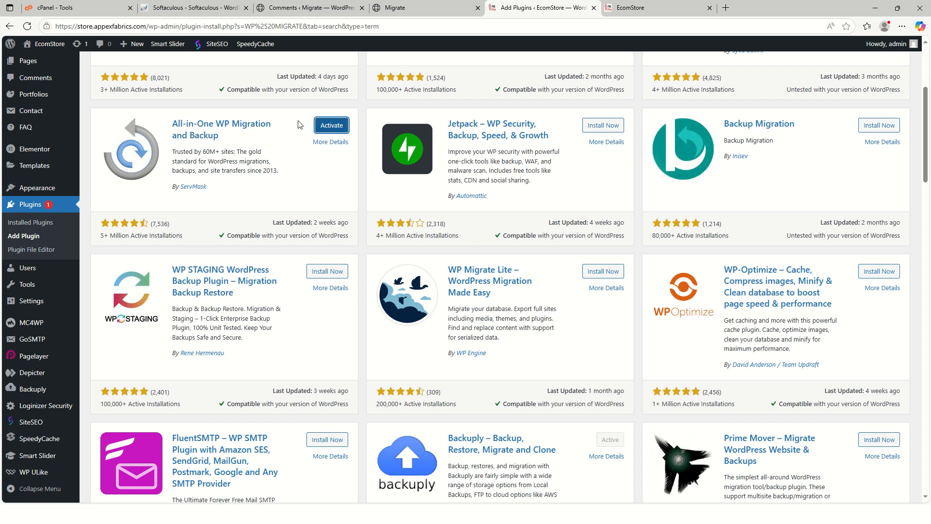
left_click(321, 127)
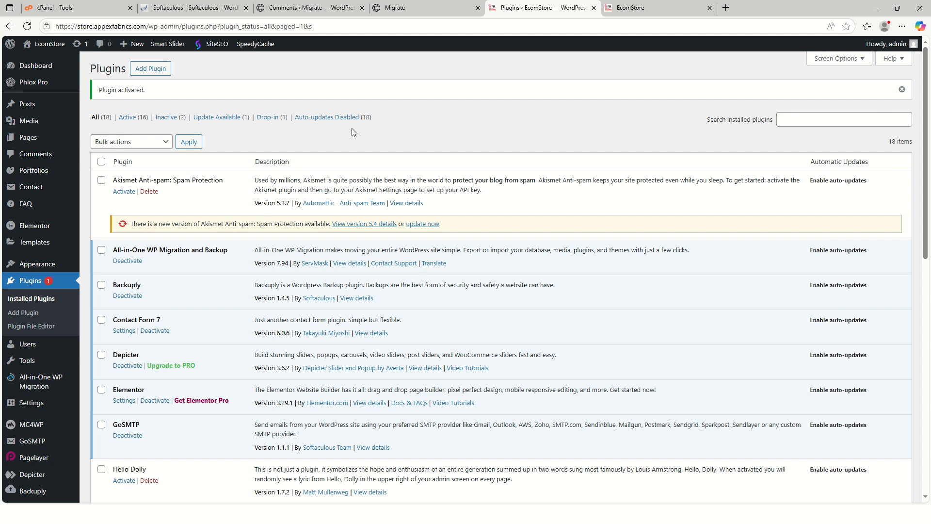
Switch to the Migrate site's admin and open its page for adding plugins.
left_click(265, 9)
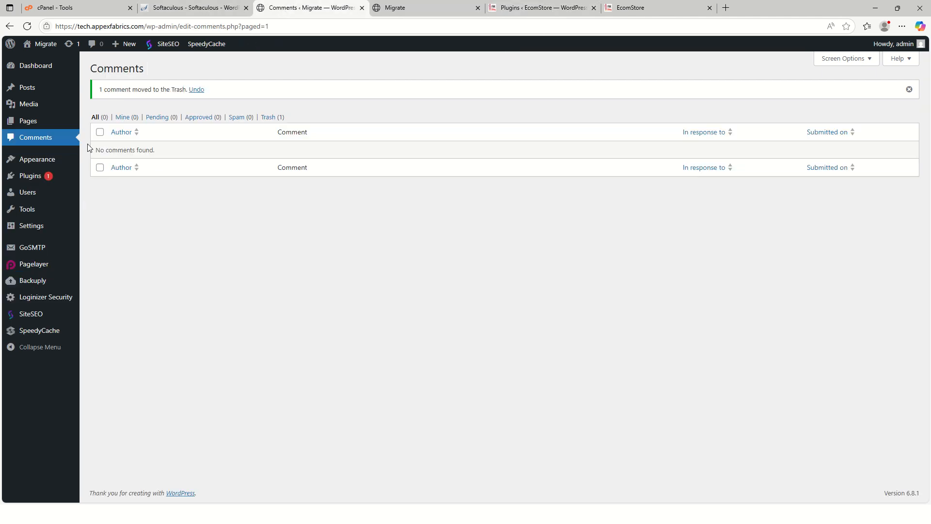
left_click(34, 66)
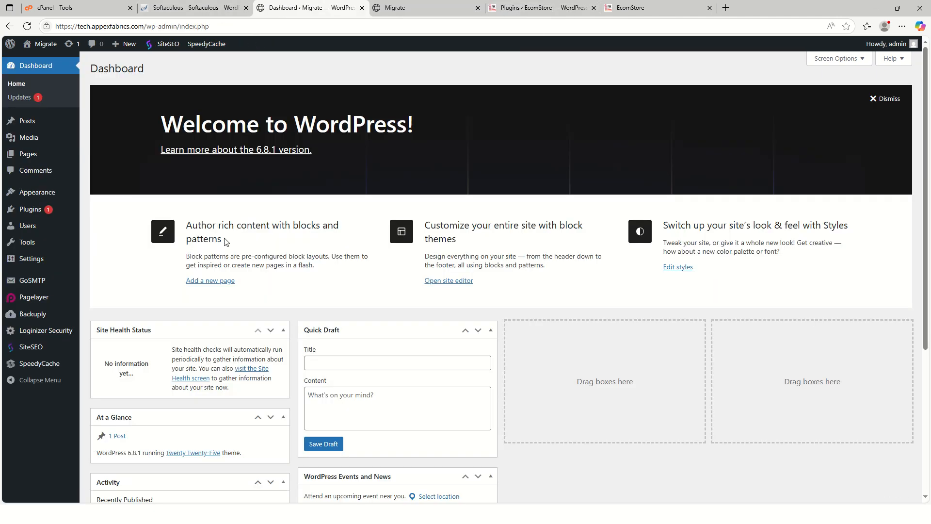
mouse_move(32, 260)
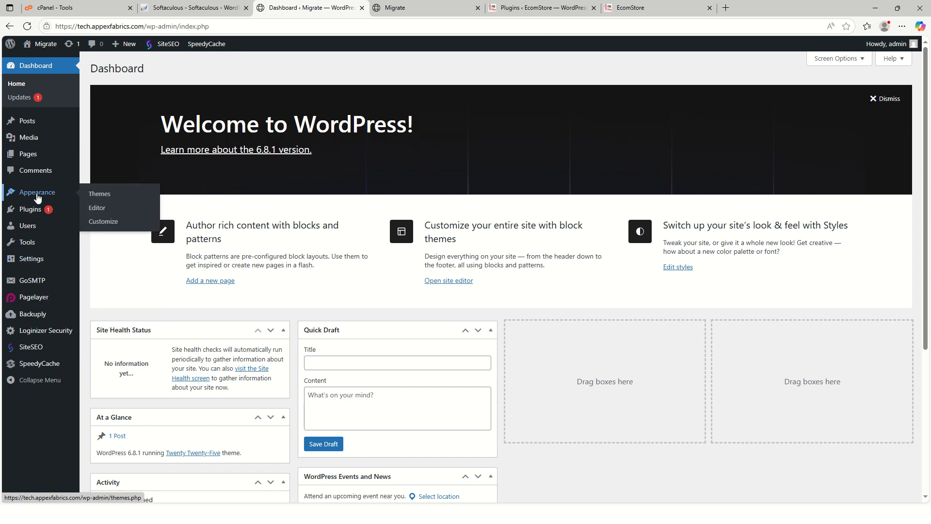
mouse_move(37, 209)
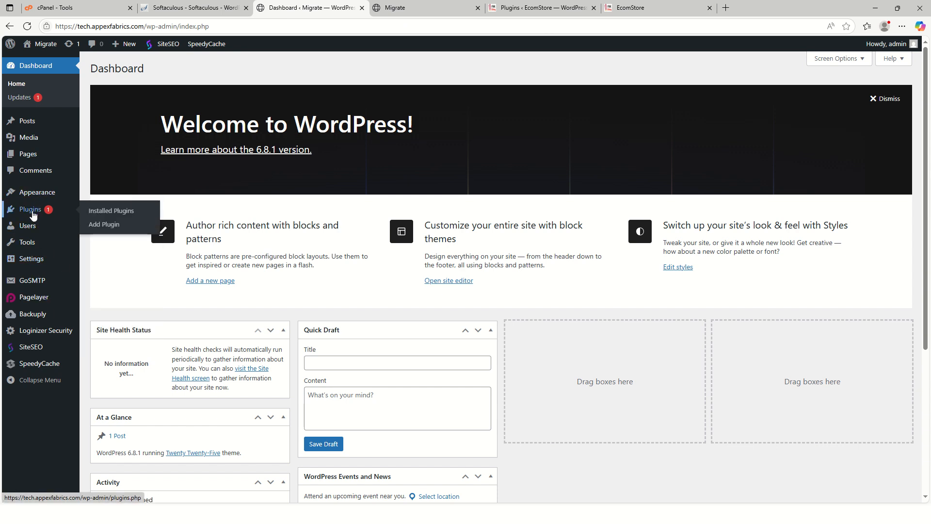
left_click(130, 231)
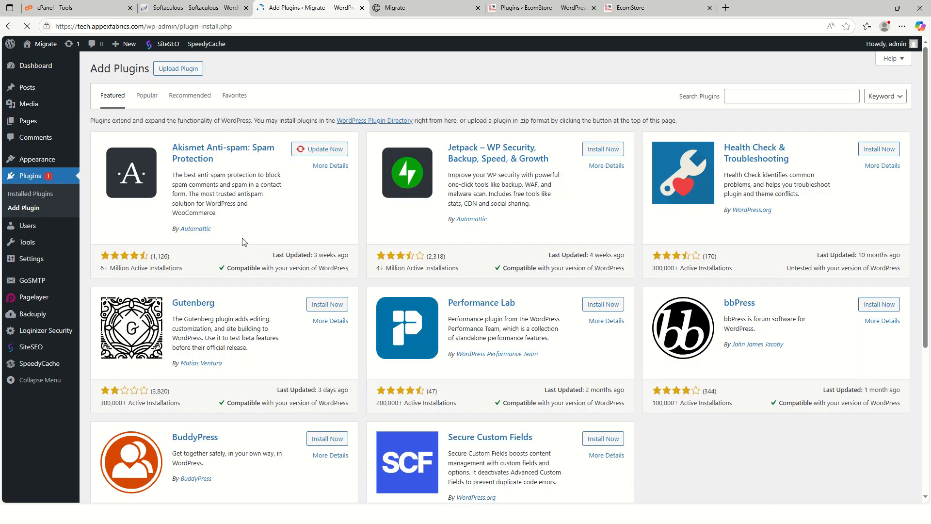
Find All-in-One WP Migration and Backup by searching "ALL IN ONE WP MIGRATE", and install and activate it on the Migrate site.
left_click(770, 99)
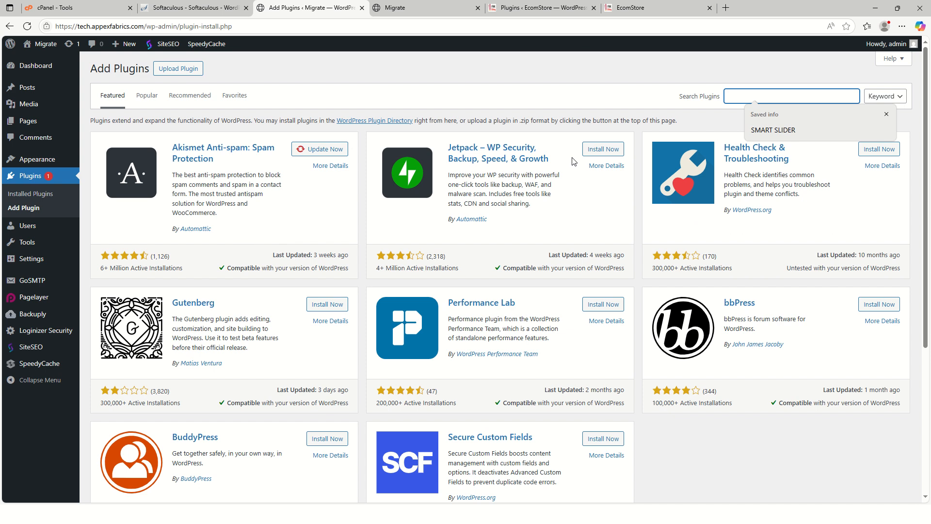
type("ALL IN ON")
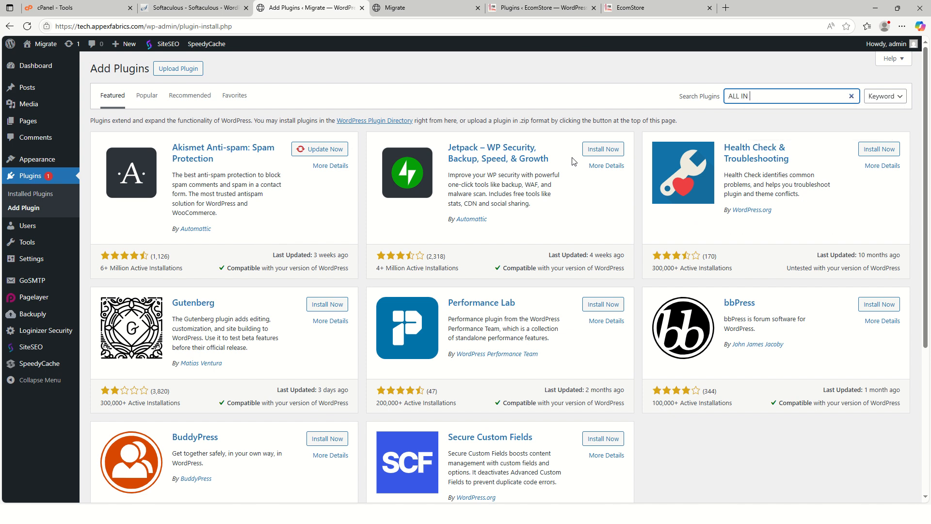
type("E WP MOG")
key("BackSpace")
key("BackSpace")
type("IGRATE")
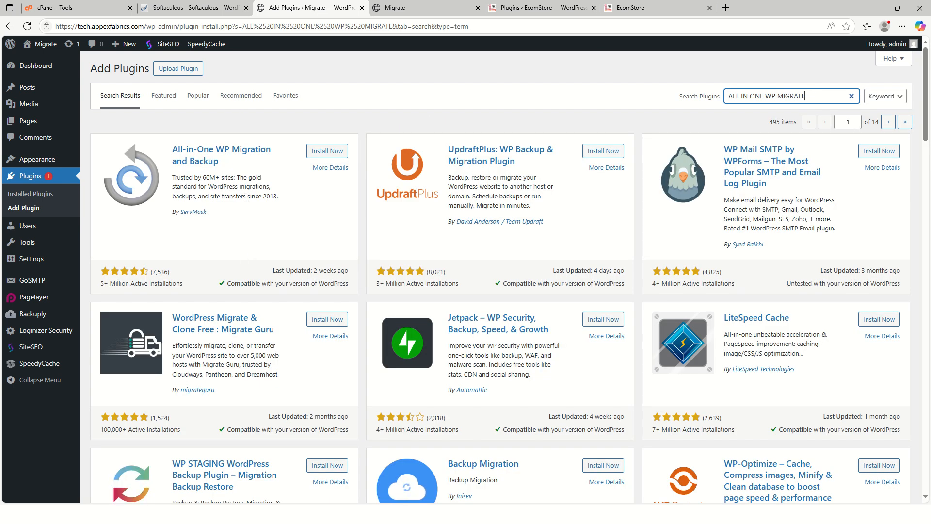
left_click(325, 151)
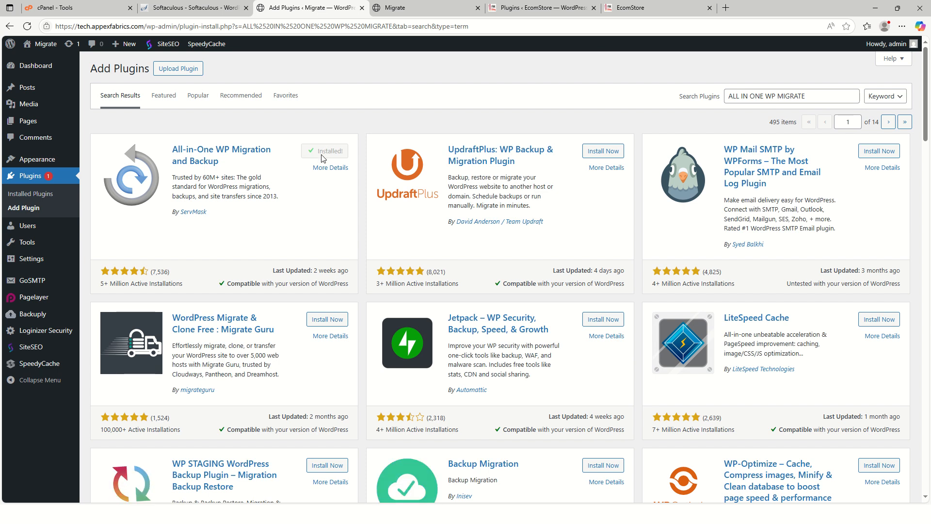
left_click(332, 154)
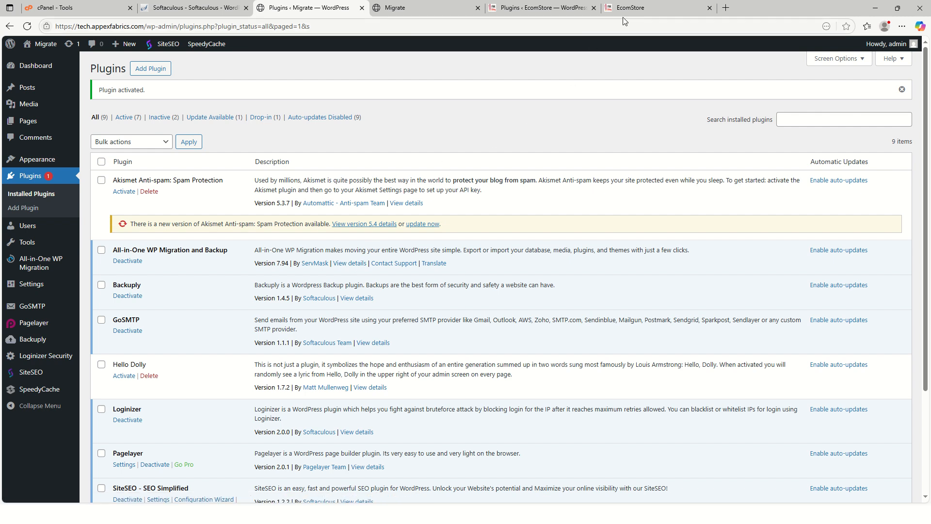
Close the EcomStore front-end tab and export the EcomStore site to a downloaded file with All-in-One WP Migration.
left_click(689, 9)
left_click(709, 8)
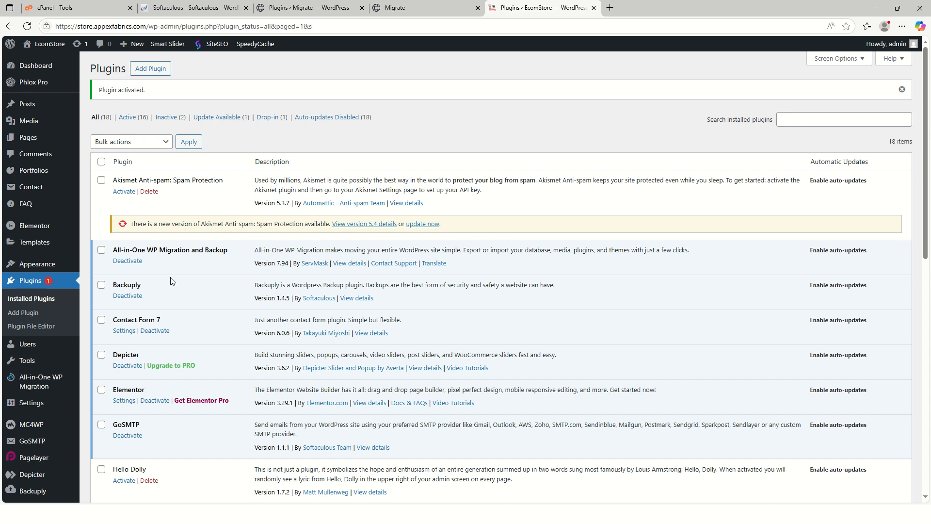
scroll(43, 276, "down", 2)
mouse_move(33, 290)
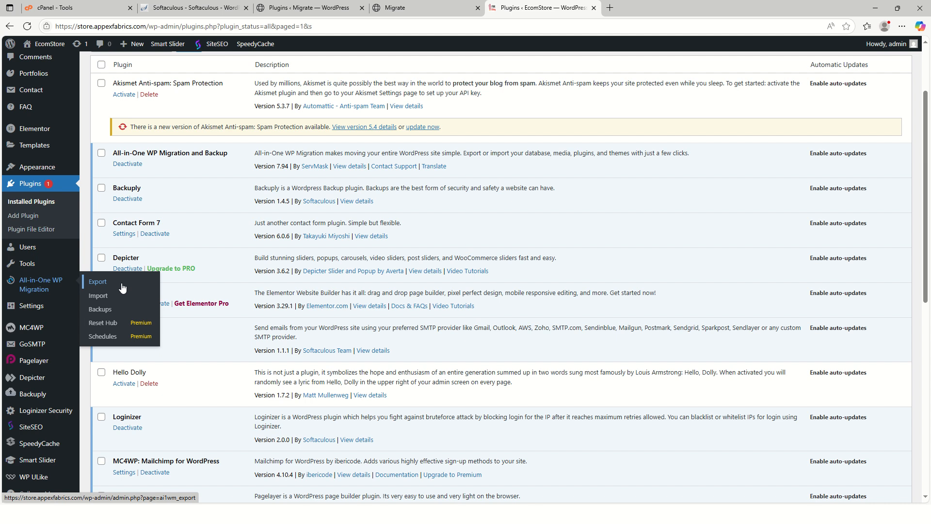
left_click(122, 288)
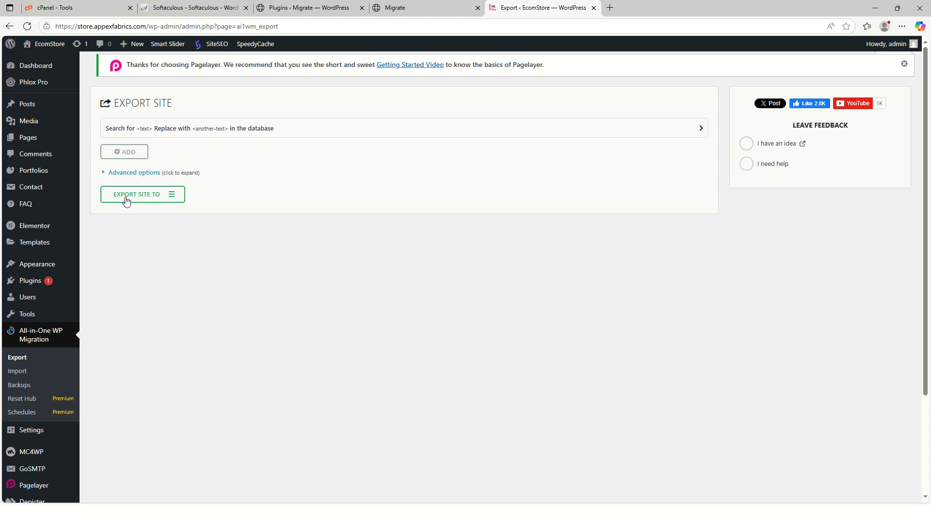
left_click(172, 197)
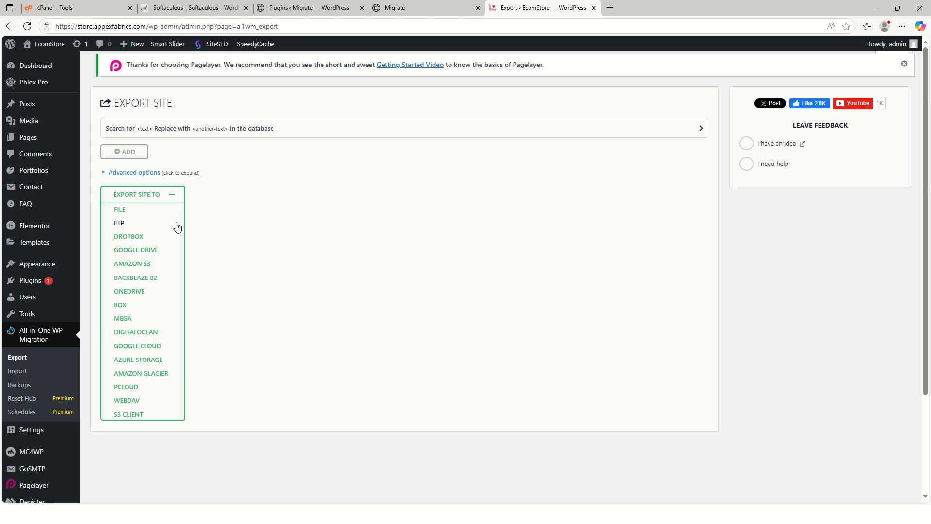
left_click(130, 213)
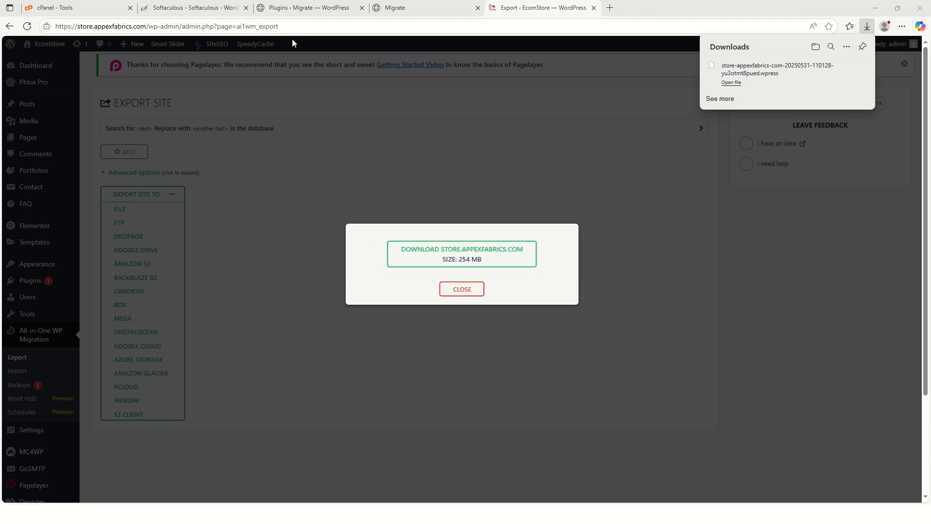
Check the Migrate site's front end and its list of pages before importing.
left_click(294, 11)
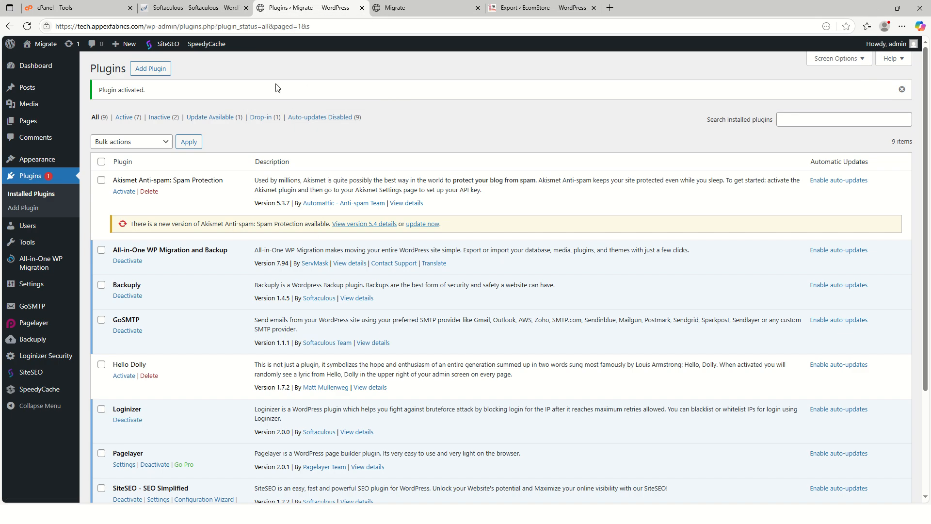
left_click(407, 7)
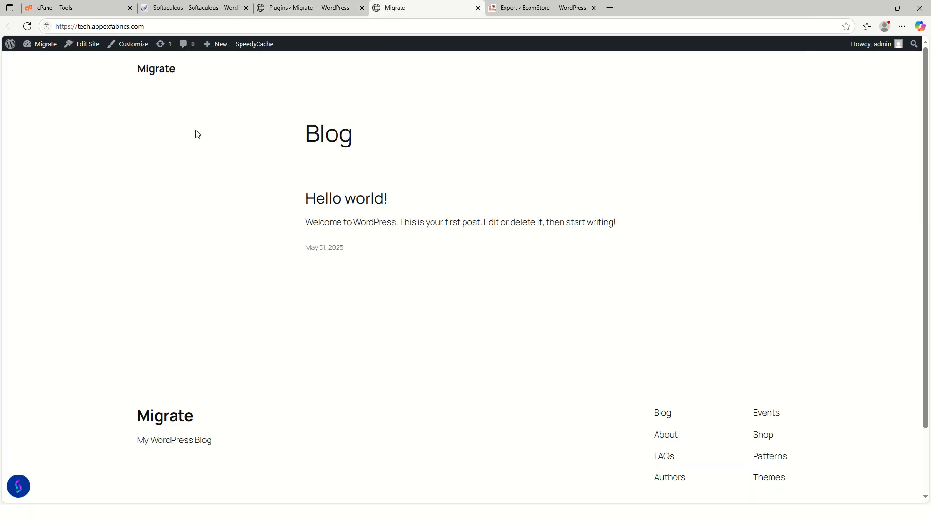
left_click(293, 9)
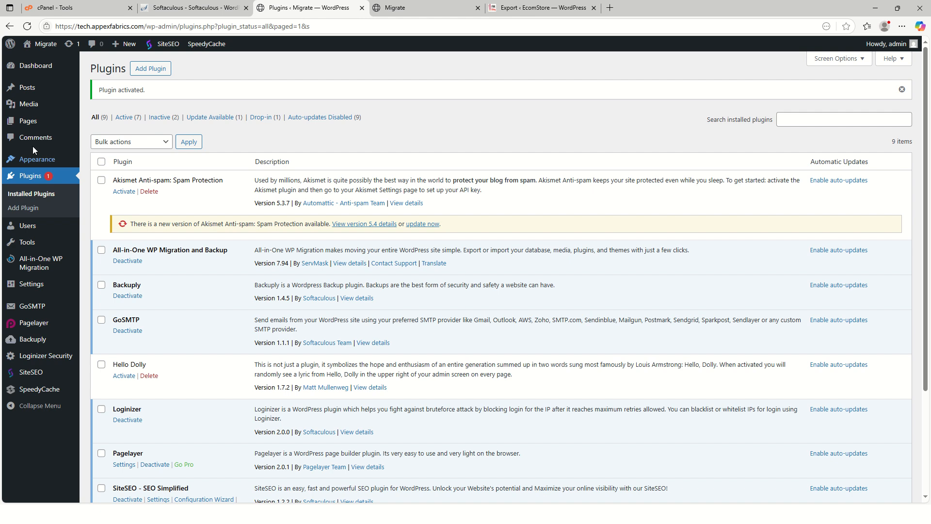
left_click(100, 123)
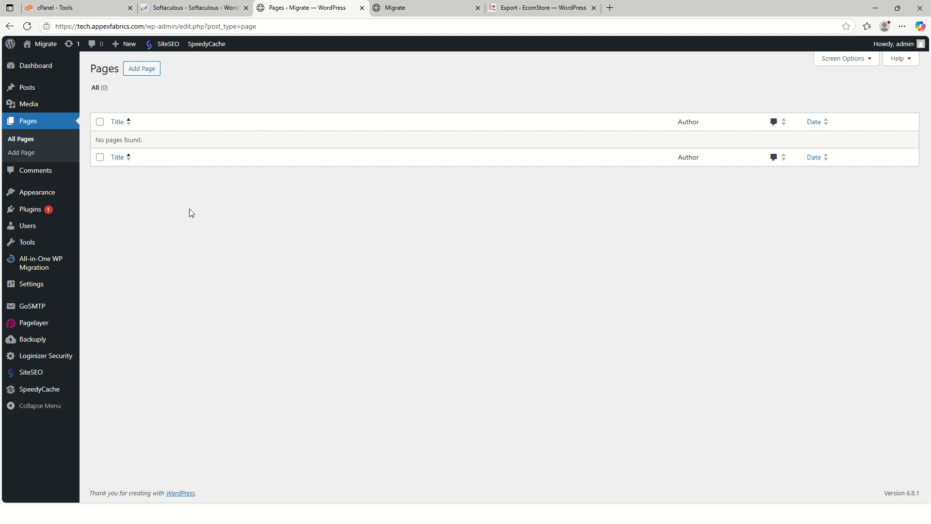
Try to import the exported store-appexfabrics-com .wpress file from Downloads into the Migrate site with All-in-One WP Migration.
mouse_move(44, 271)
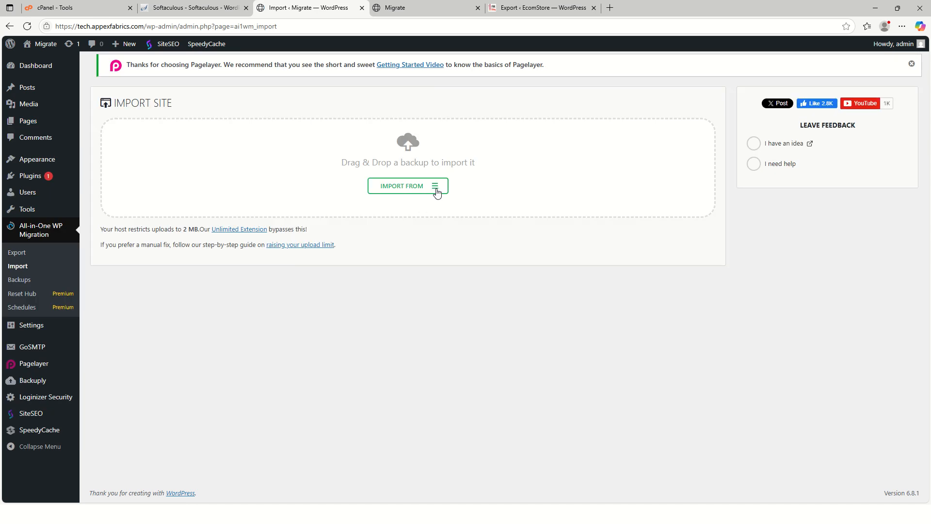
left_click(436, 190)
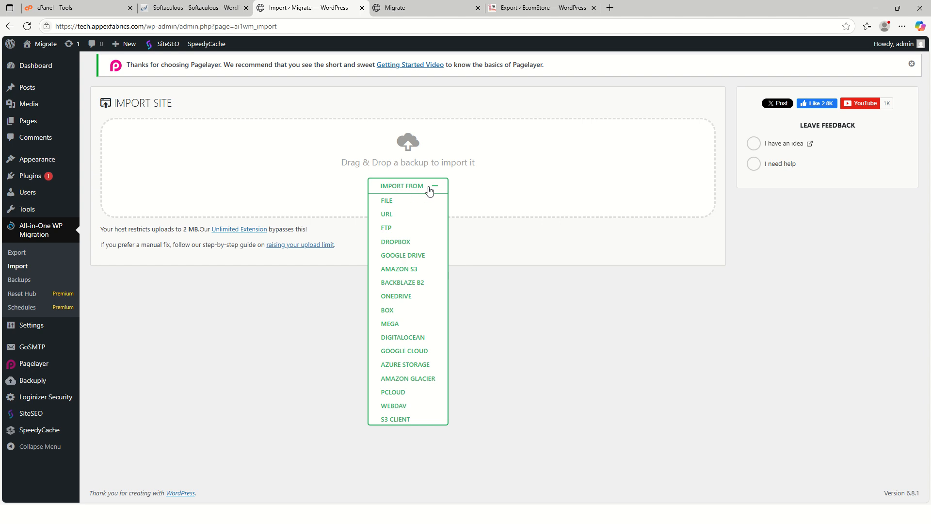
left_click(408, 206)
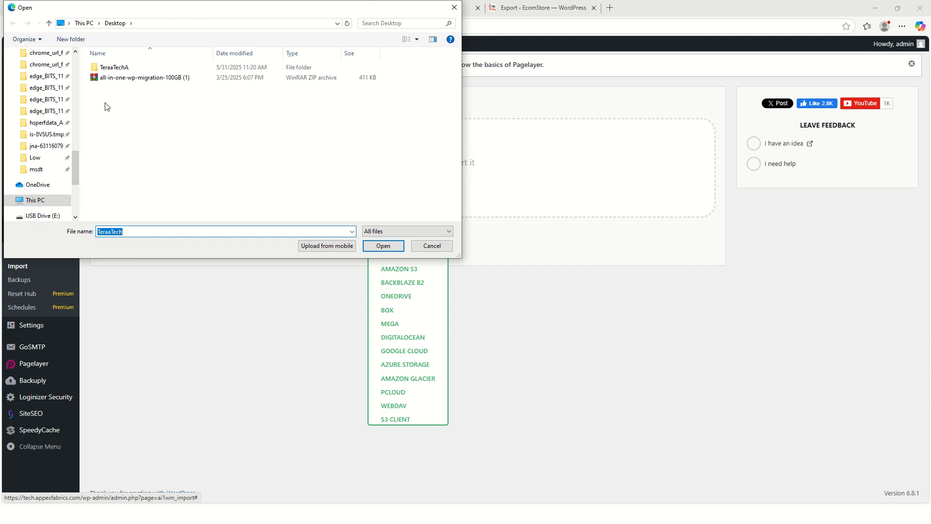
left_click(38, 200)
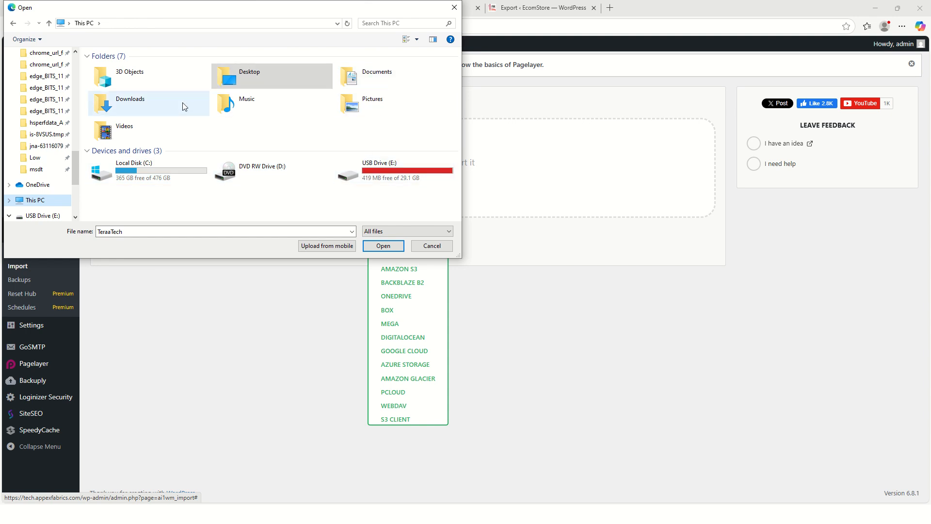
double_click(129, 99)
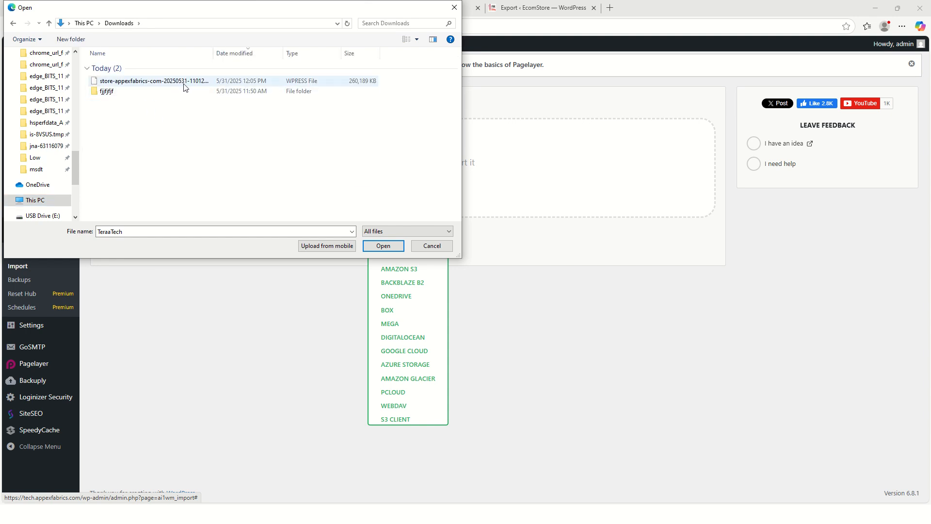
left_click_drag(215, 50, 317, 53)
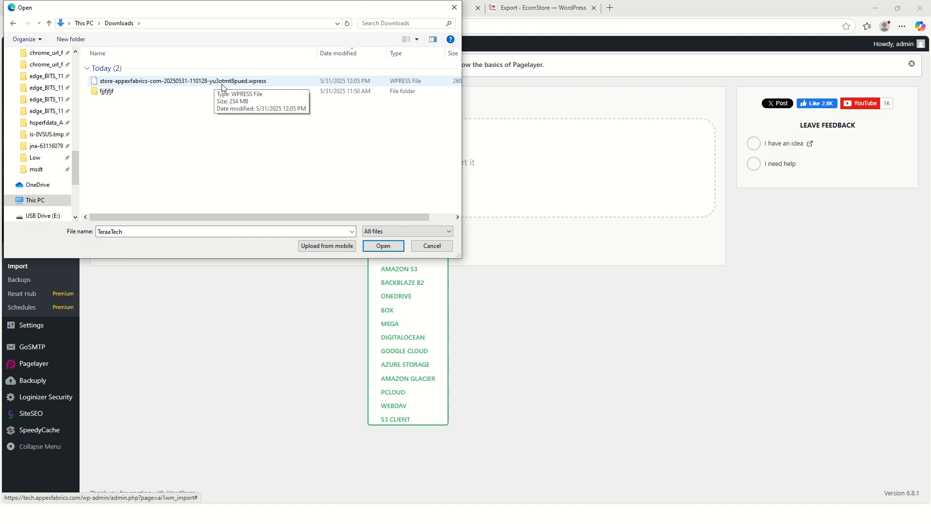
left_click(201, 83)
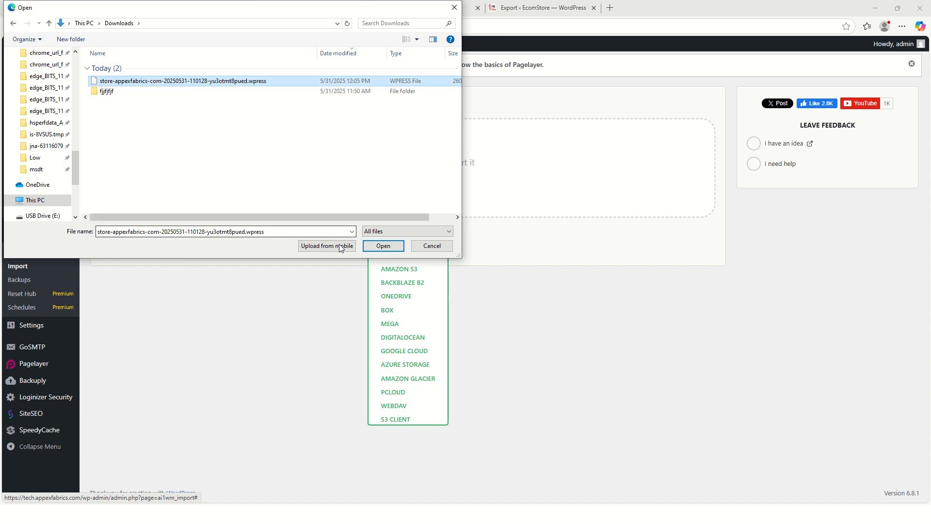
left_click(383, 246)
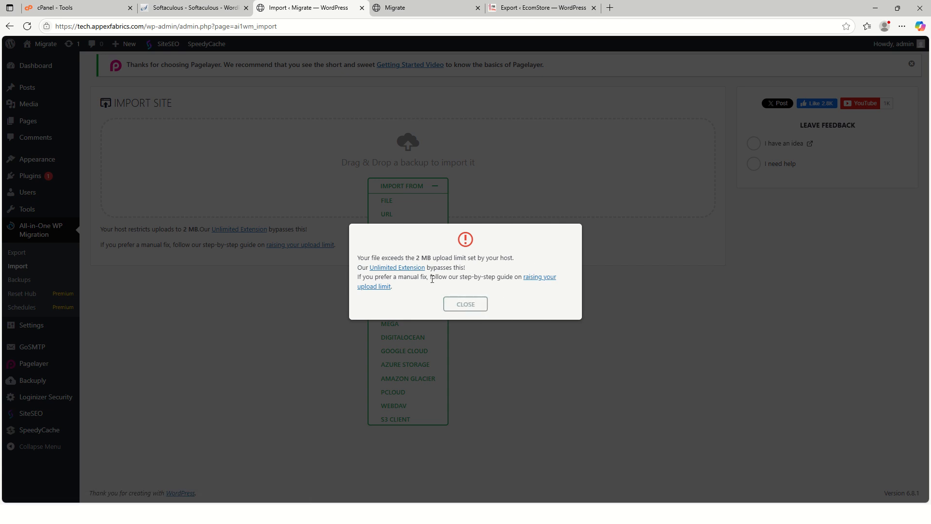
left_click(466, 304)
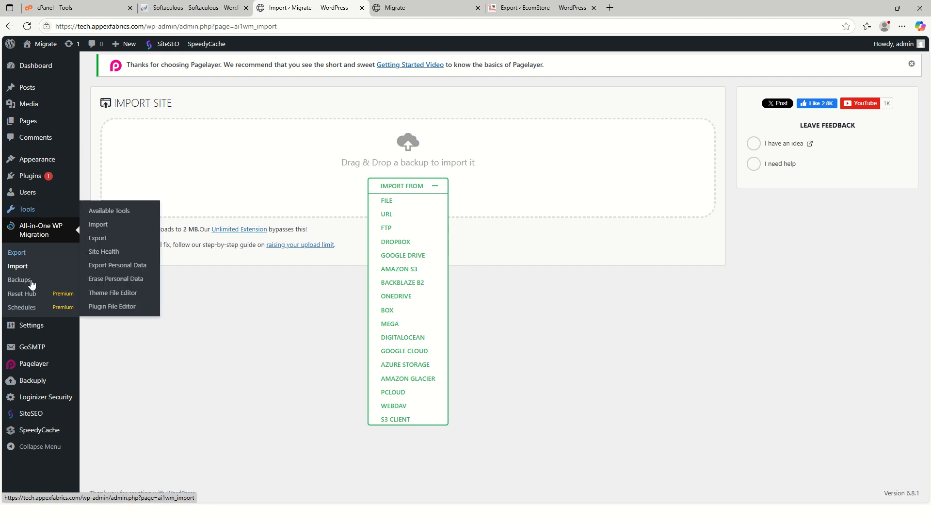
Upload the plugin archive all-in-one-wp-migration-100GB (1).zip from the Desktop and replace the installed All-in-One WP Migration with it.
mouse_move(32, 378)
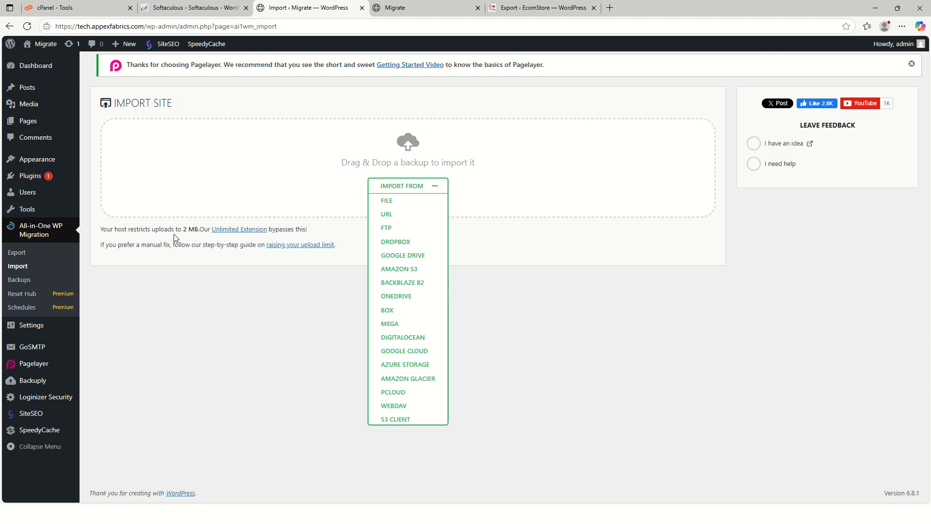
mouse_move(38, 180)
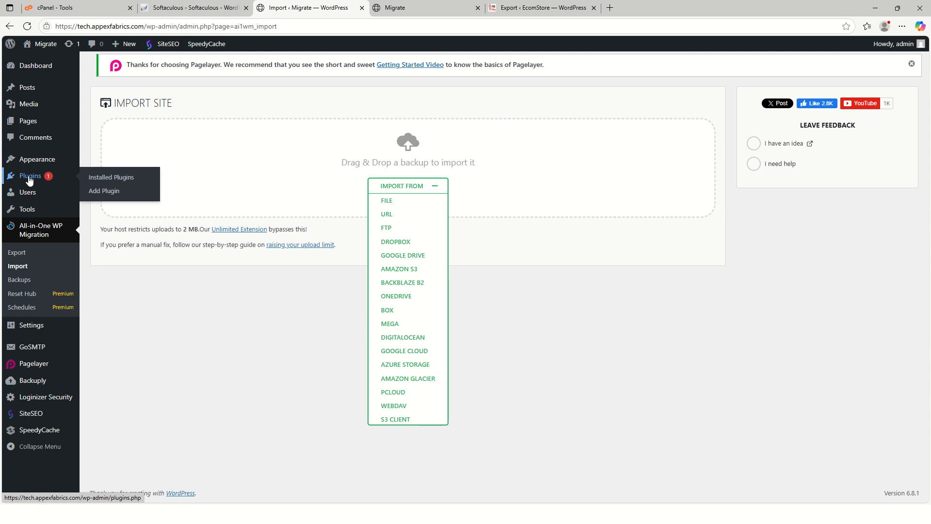
left_click(93, 190)
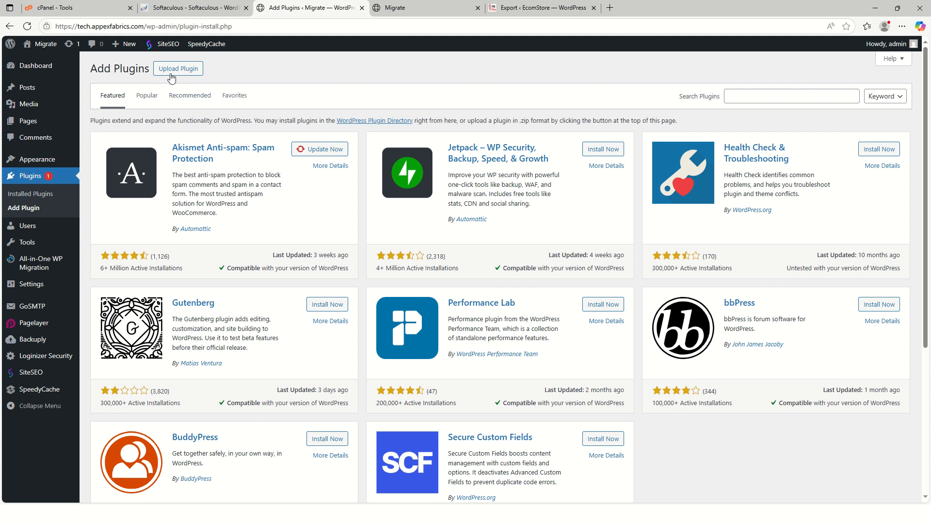
left_click(170, 72)
left_click(436, 158)
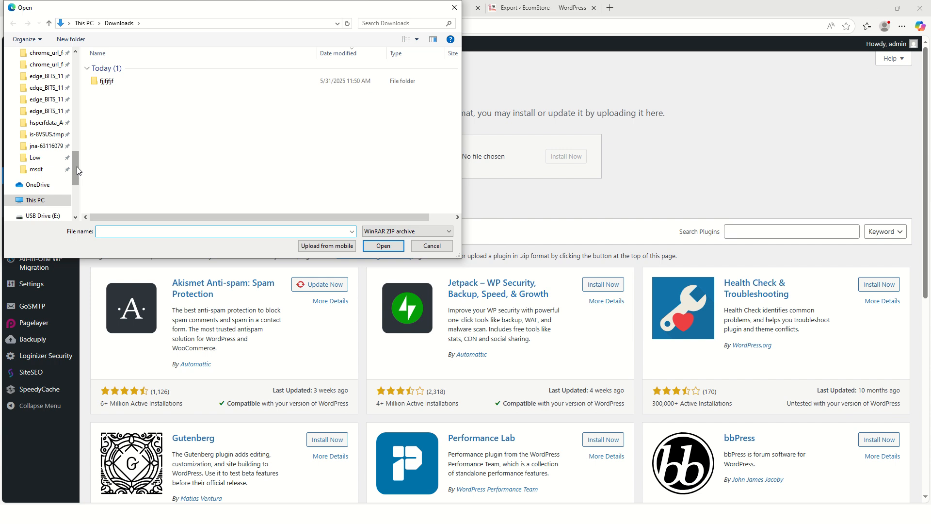
left_click_drag(76, 167, 79, 68)
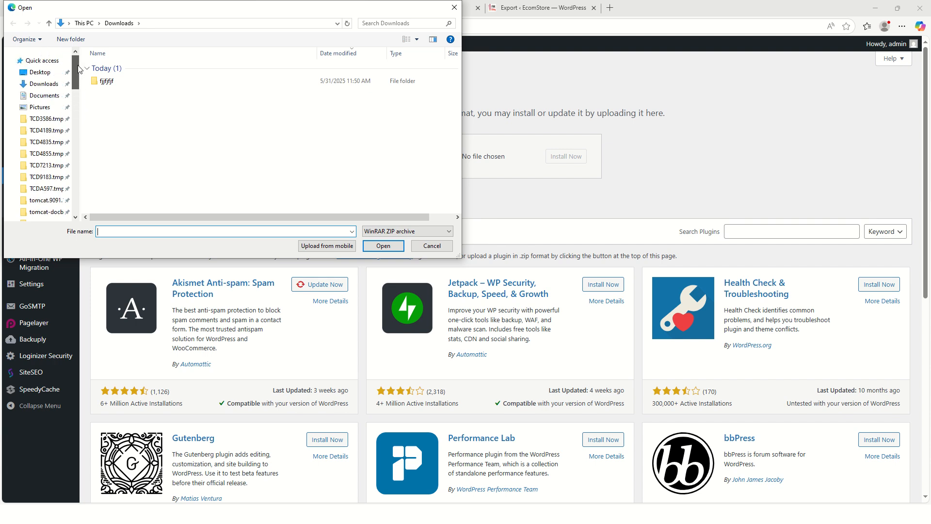
left_click(39, 72)
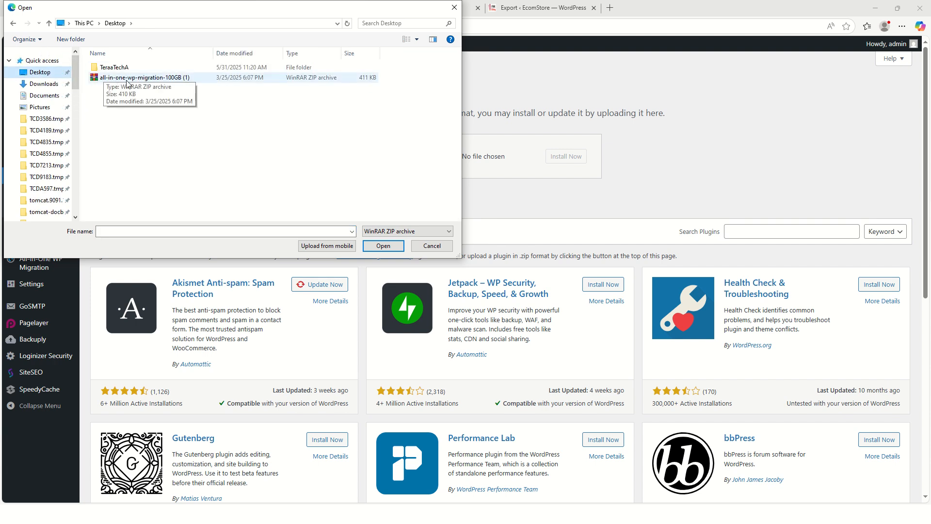
left_click(179, 79)
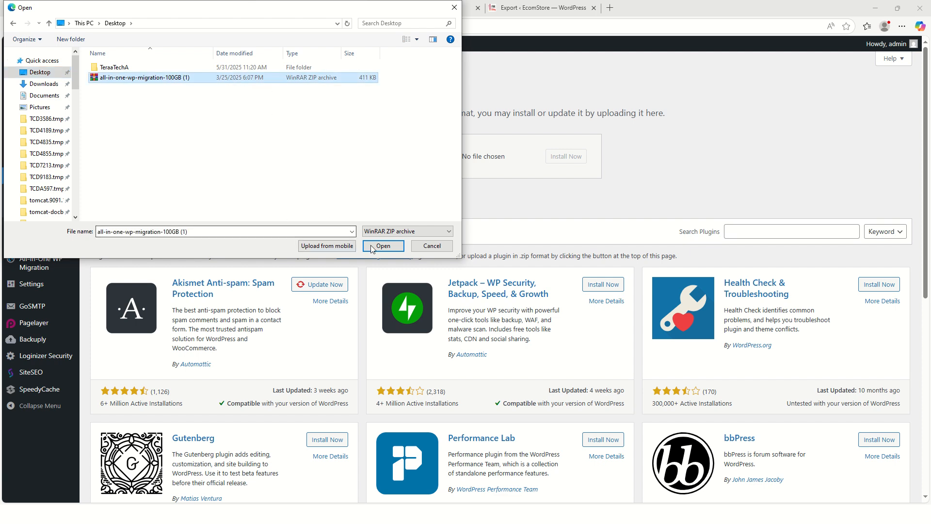
left_click(383, 246)
left_click(564, 157)
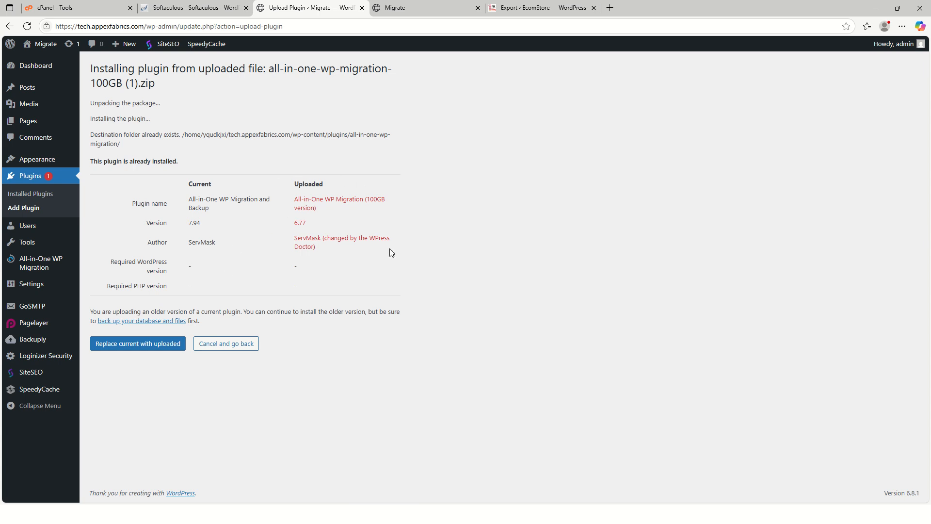
left_click(128, 345)
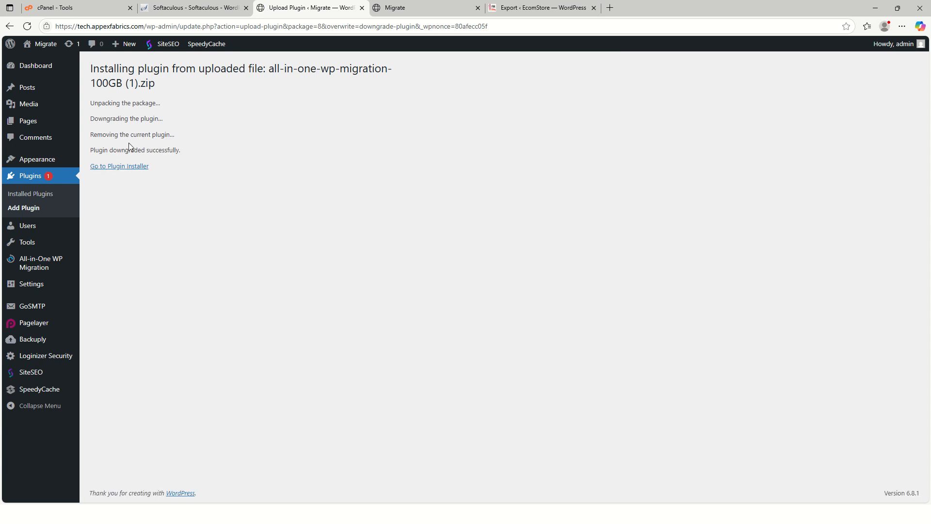
Import the exported store-appexfabrics-com .wpress file from Downloads into the Migrate site with the 100GB version of All-in-One WP Migration.
mouse_move(41, 236)
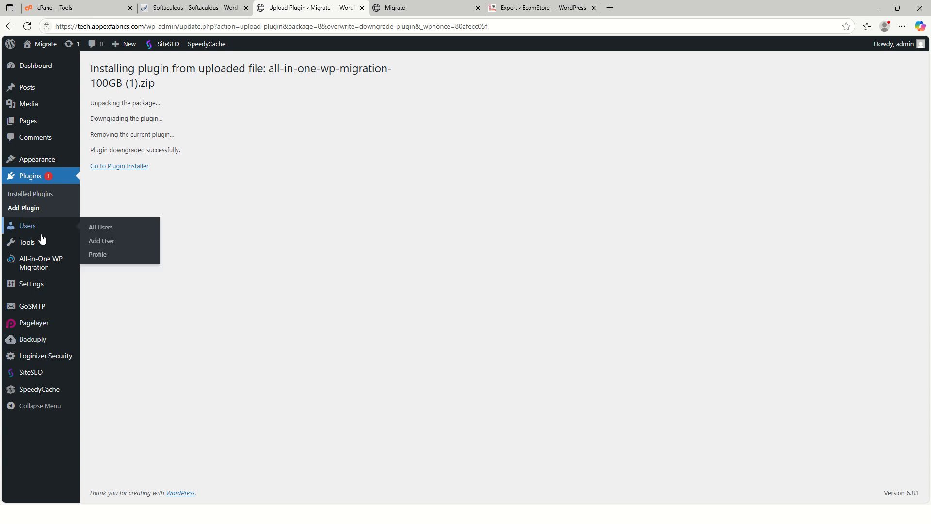
mouse_move(52, 266)
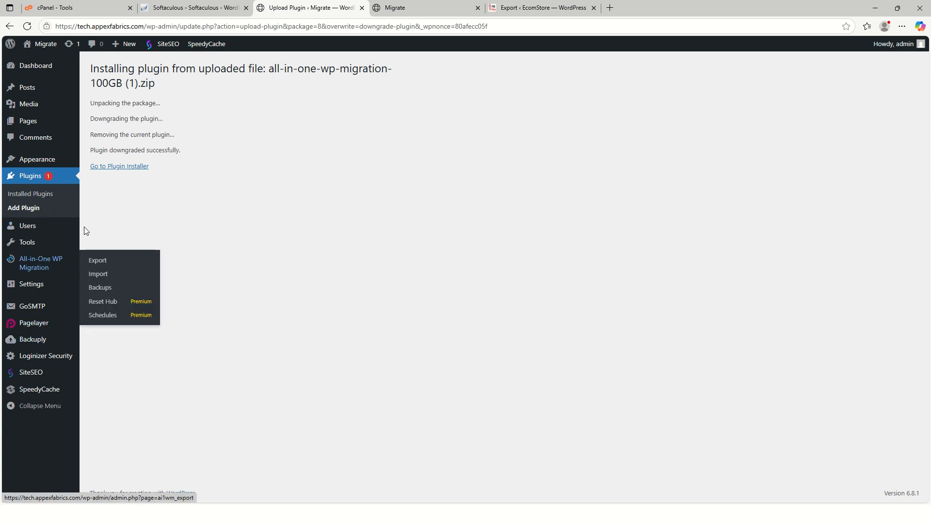
left_click(34, 65)
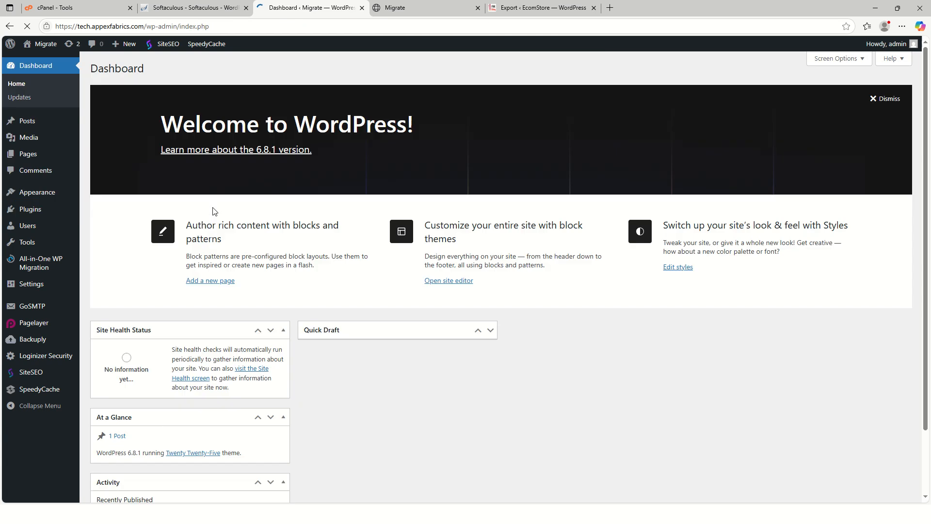
mouse_move(37, 270)
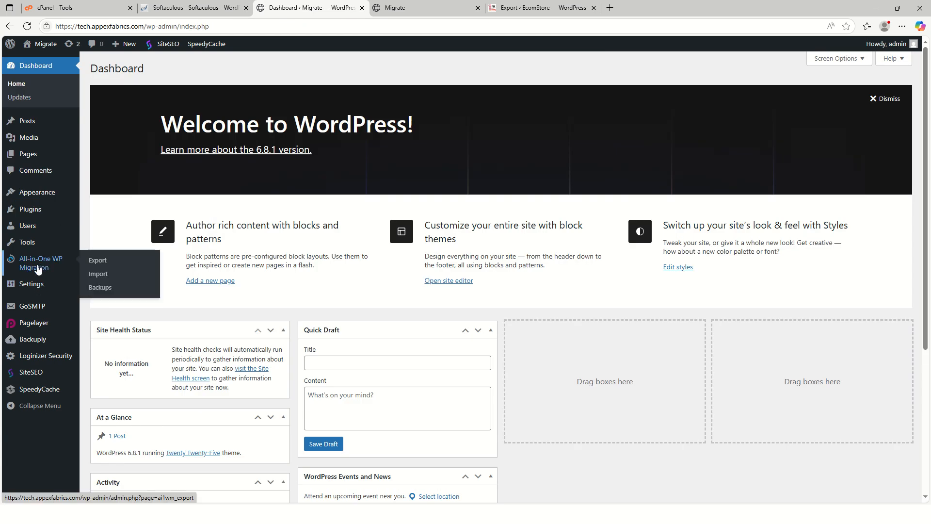
left_click(108, 275)
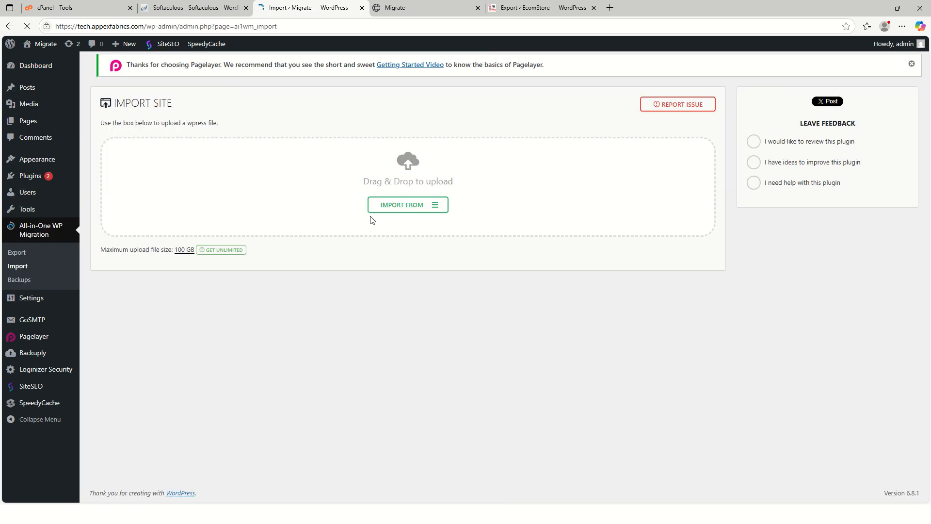
left_click(437, 210)
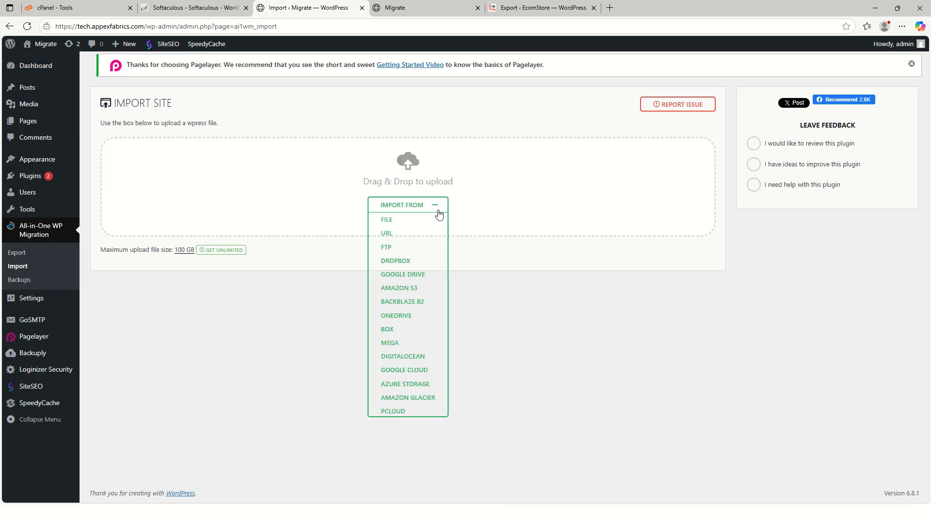
left_click(415, 225)
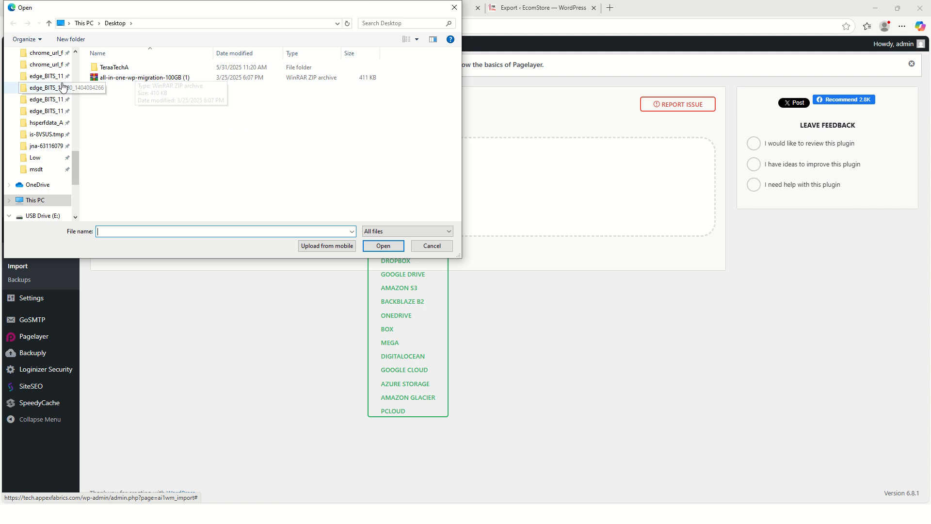
scroll(76, 183, "down", 1)
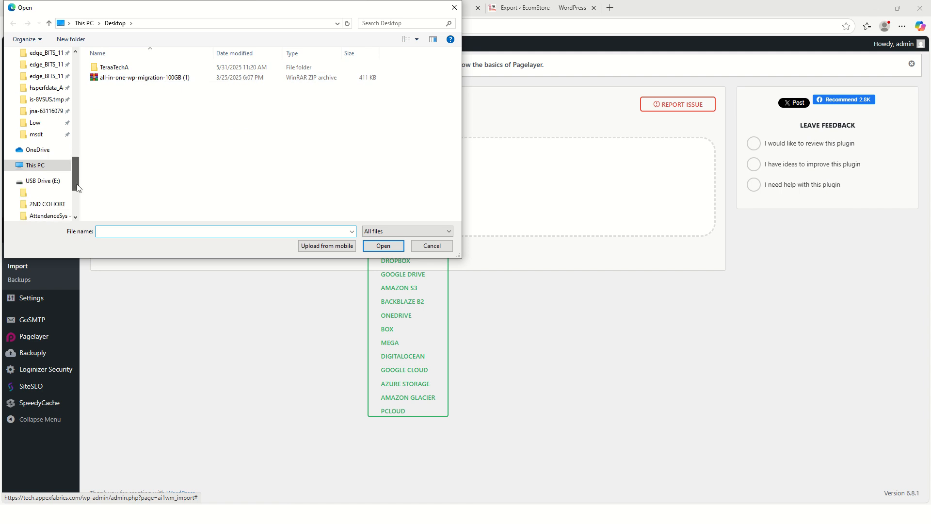
left_click(36, 165)
double_click(148, 112)
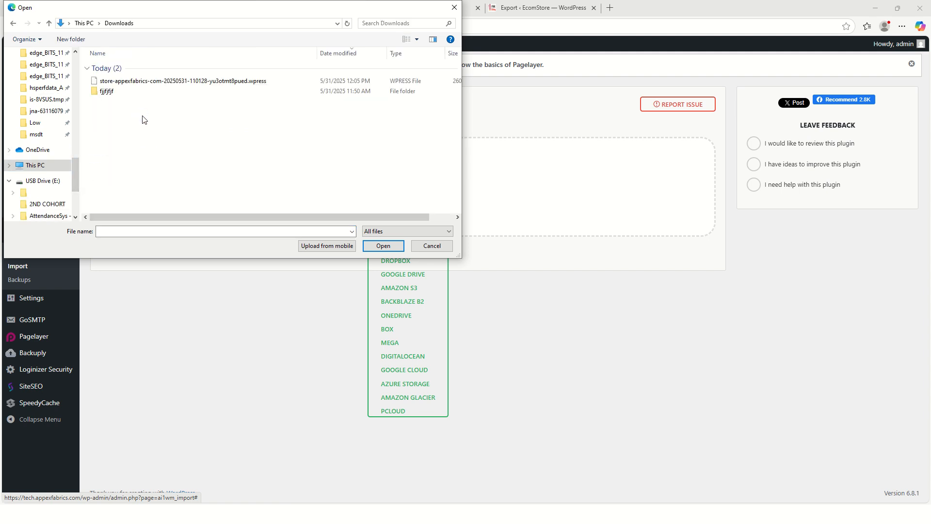
left_click(155, 83)
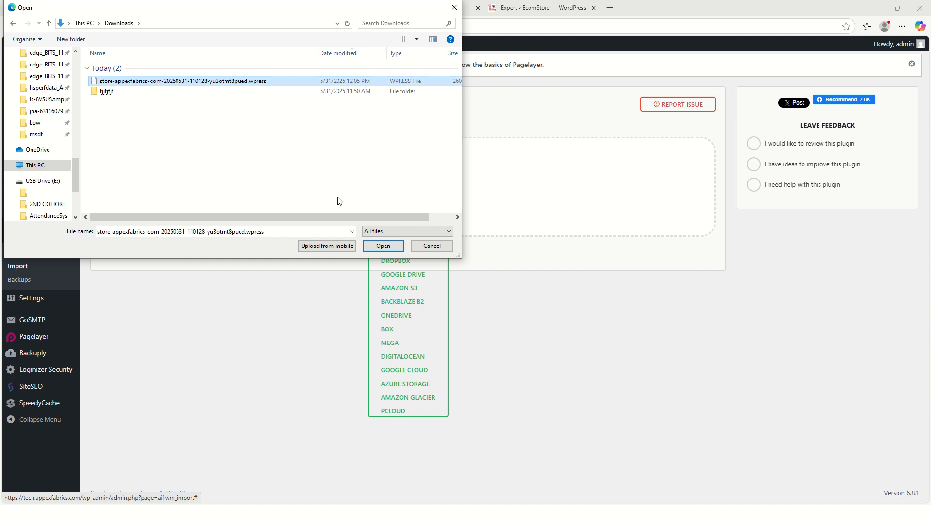
left_click(387, 246)
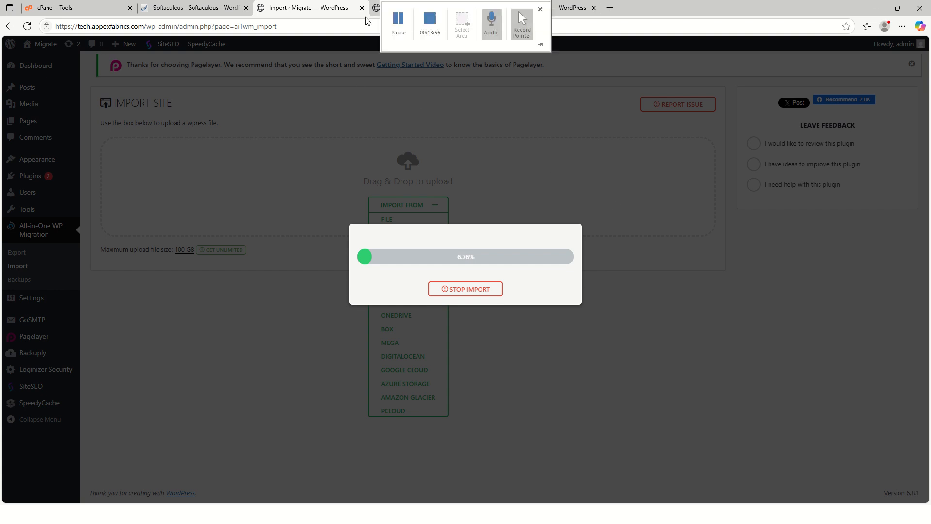
mouse_move(392, 7)
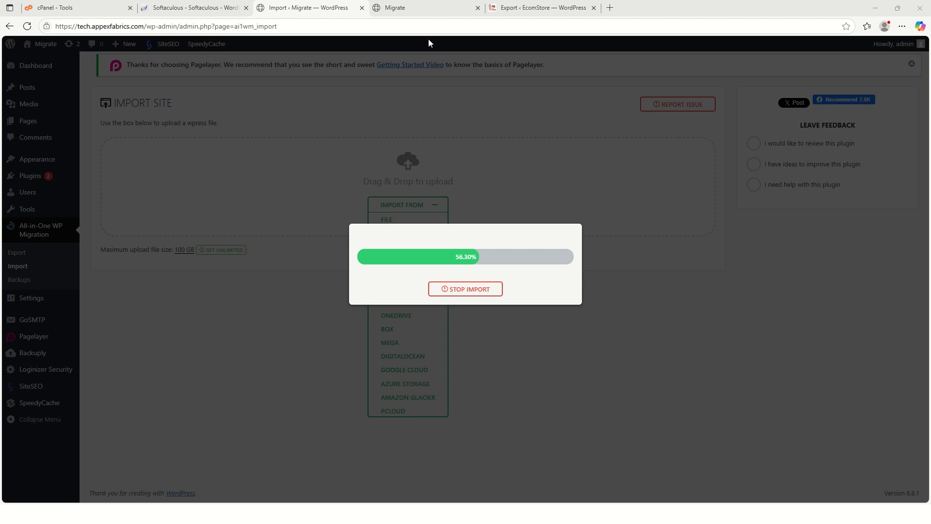
mouse_move(519, 11)
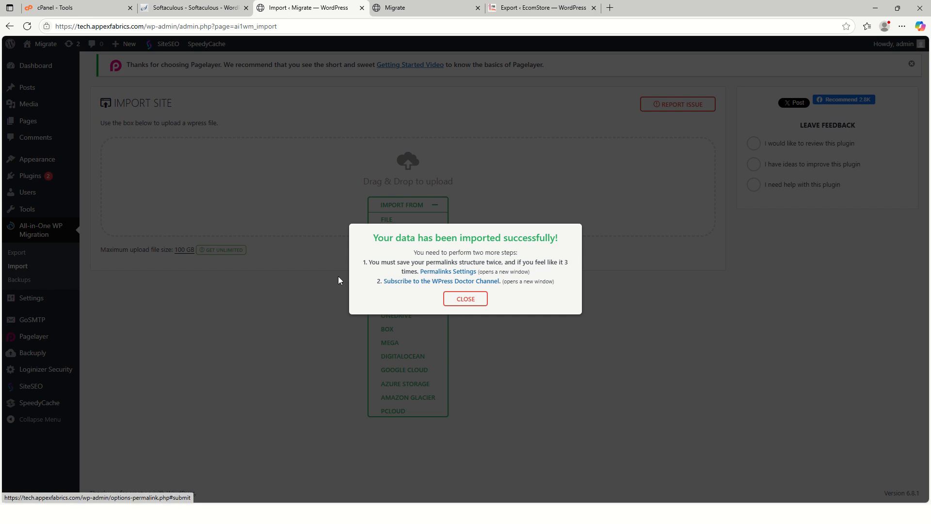
left_click(465, 299)
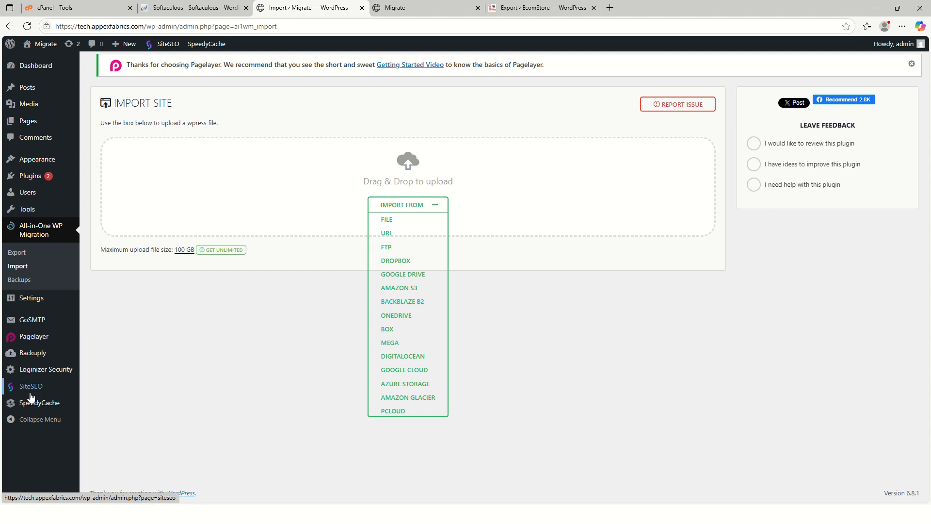
Open the permalink settings of the imported tech.appexfabrics.com site.
mouse_move(37, 304)
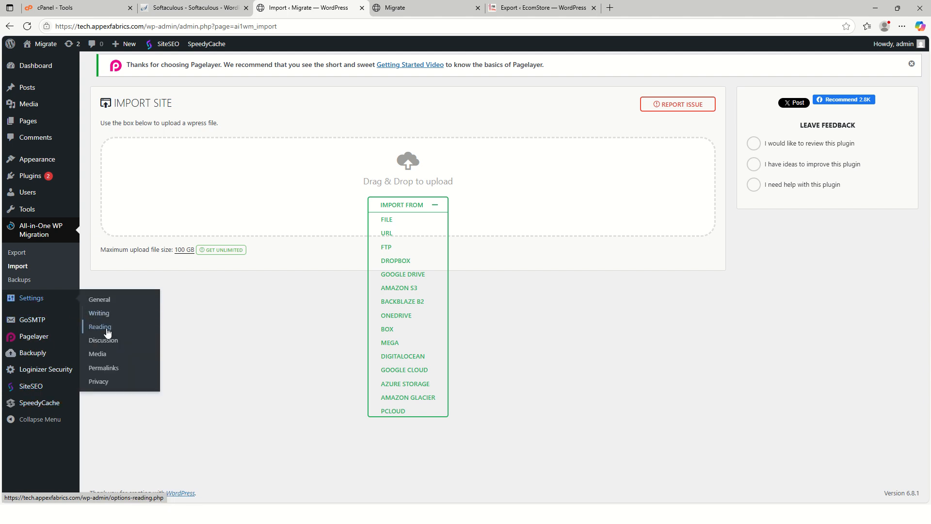
left_click(118, 372)
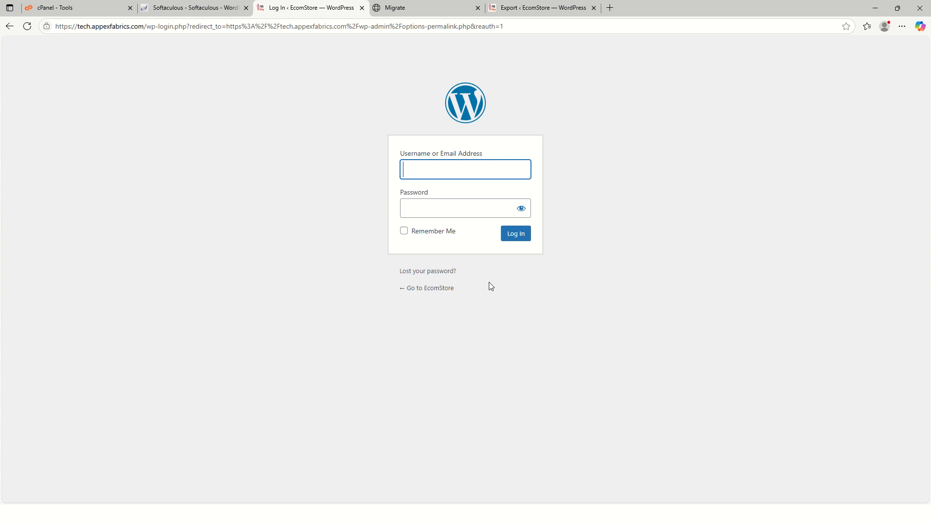
Try to log in to the imported site with the username admin and the account password.
type("ADM")
key("BackSpace")
key("BackSpace")
key("BackSpace")
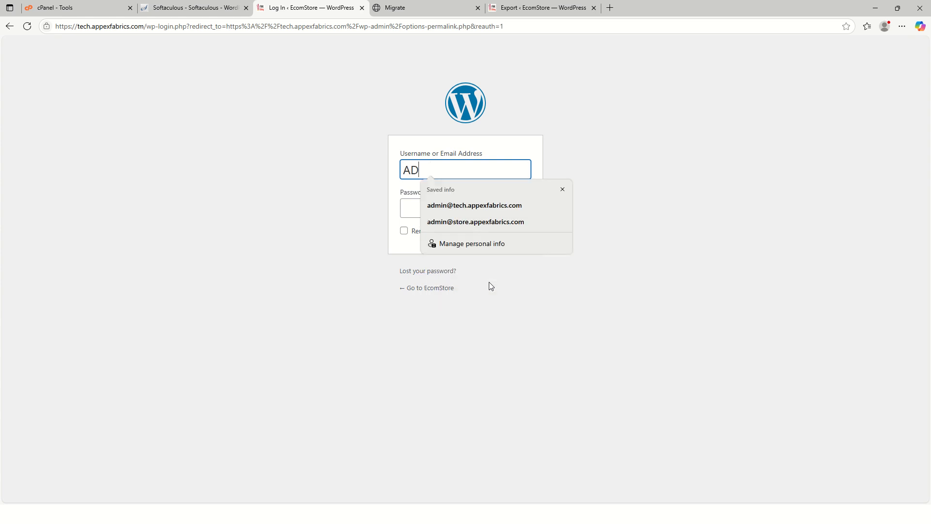
key("Caps_Lock")
type("adm")
type("iin")
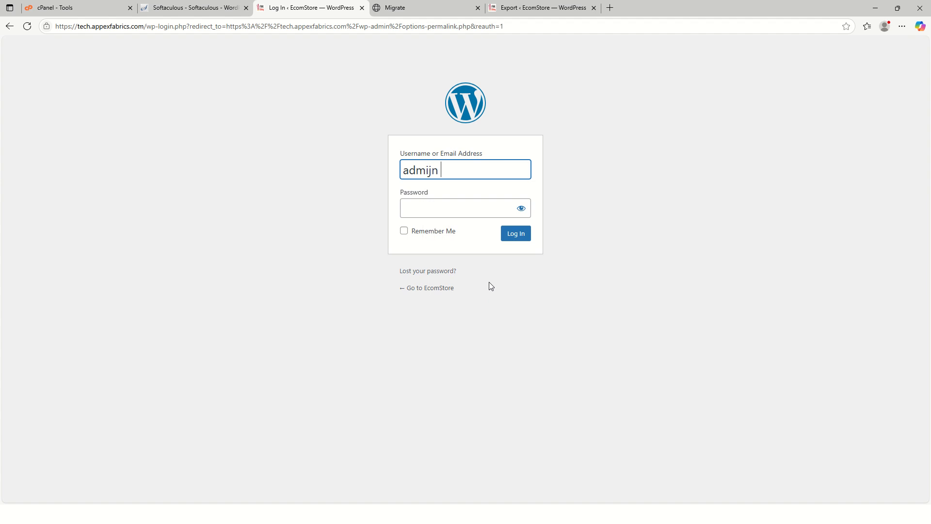
key("BackSpace")
type("in")
key("BackSpace")
key("BackSpace")
key("BackSpace")
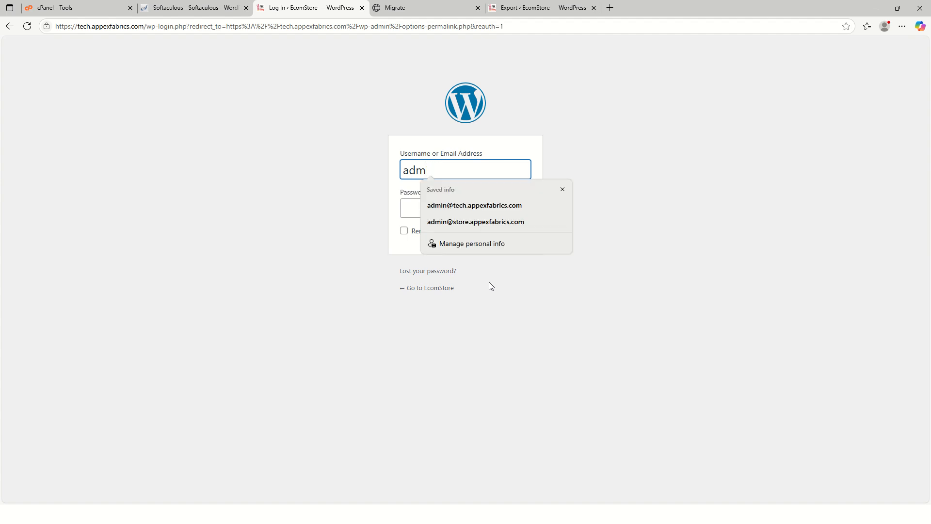
type("in")
key("Tab")
key("Return")
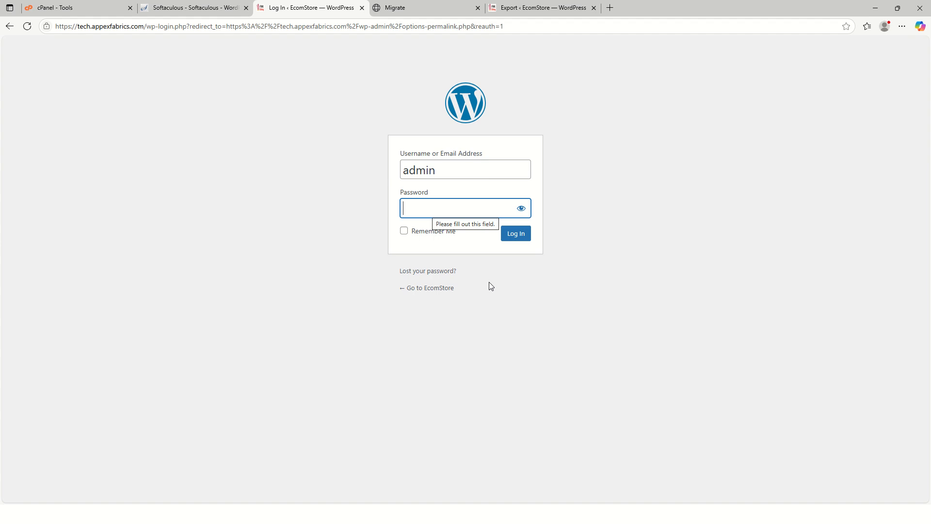
type("•••")
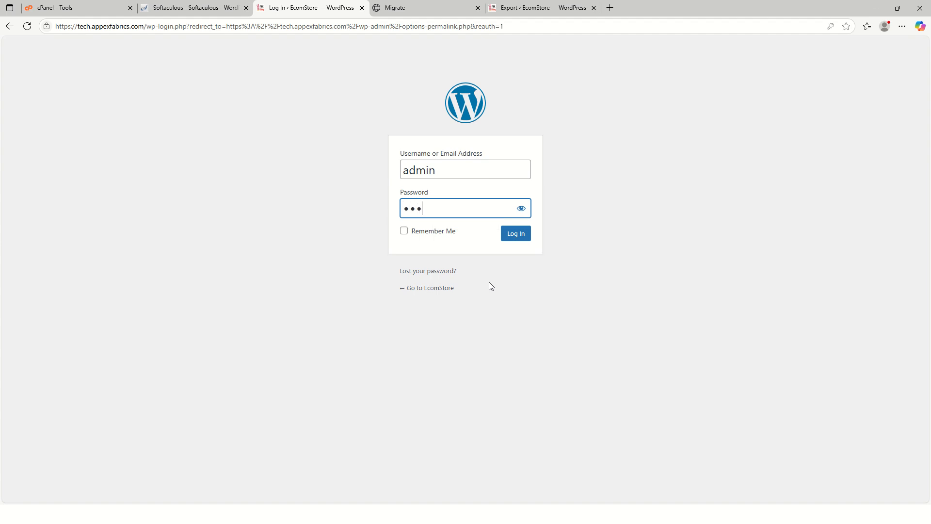
type("••••••••••••")
left_click(521, 236)
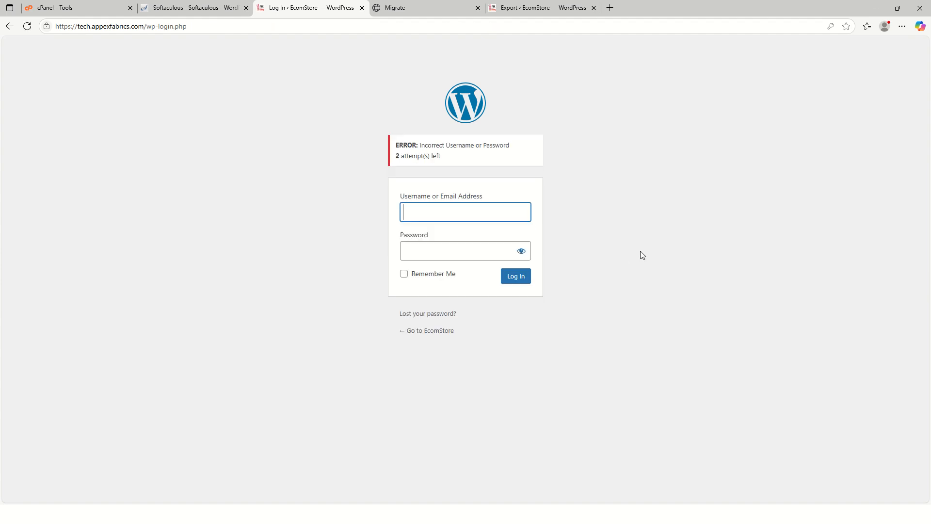
Log in to the imported EcomStore site with the username admin and the account password, and decline saving the password in the browser.
left_click(447, 211)
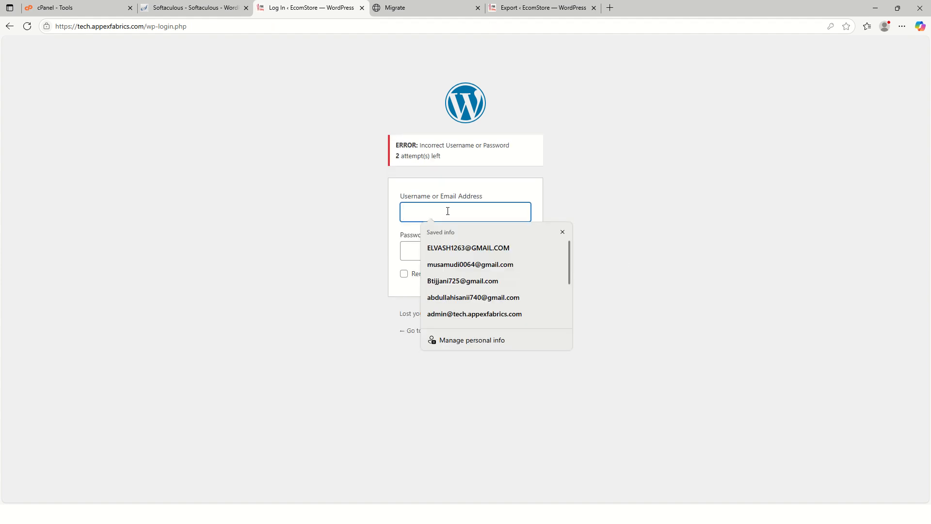
type("admin")
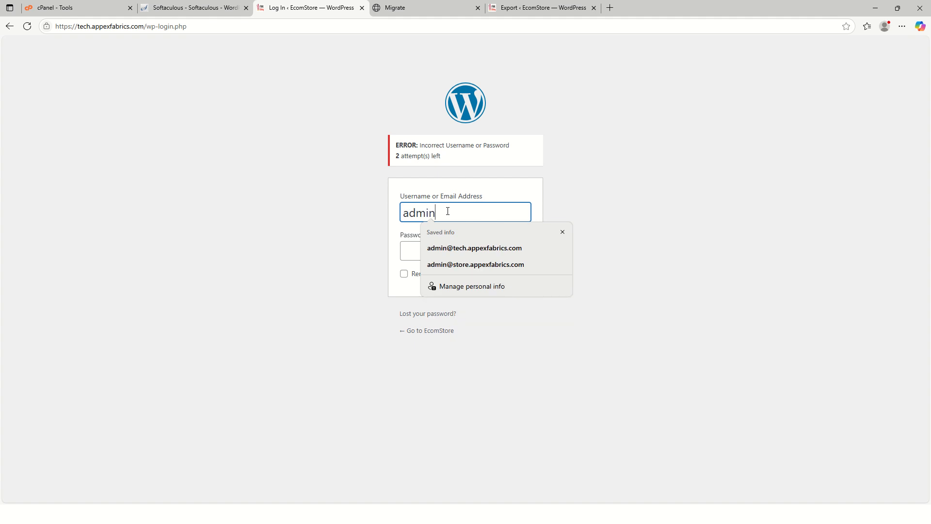
left_click(409, 250)
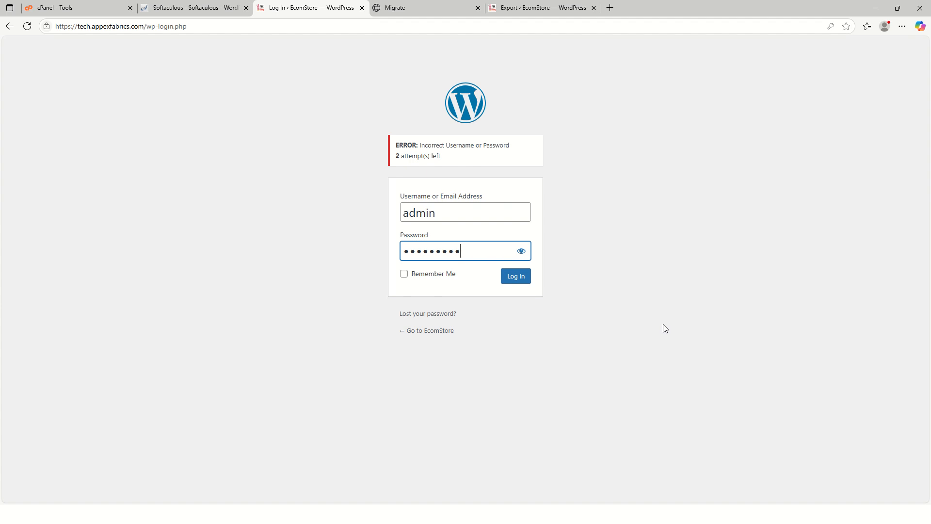
type("1")
left_click(522, 283)
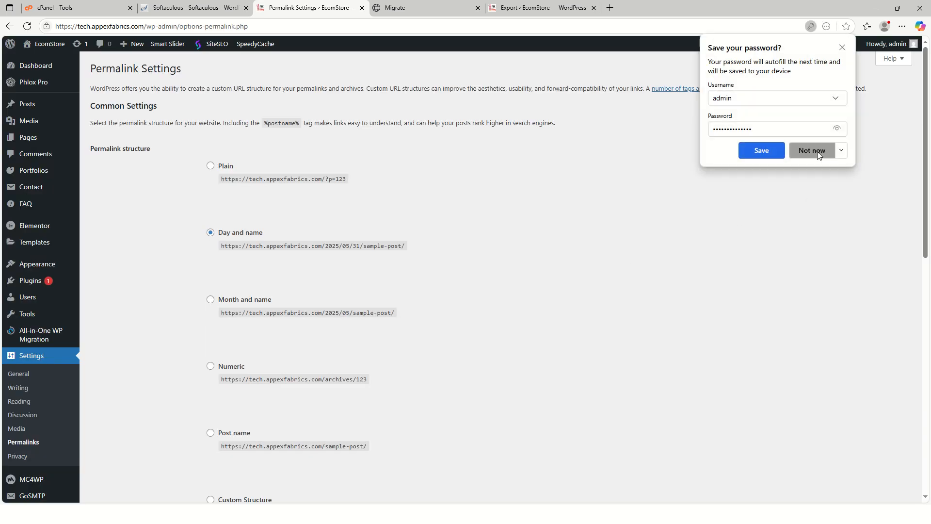
left_click(817, 152)
Set the permalink structure of the imported site to Post name and save the changes.
scroll(414, 299, "down", 2)
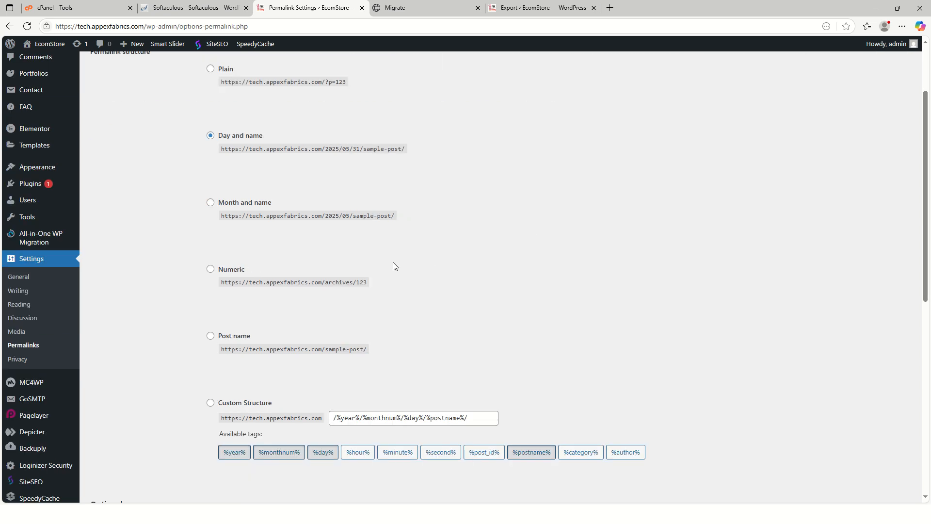
scroll(393, 262, "up", 2)
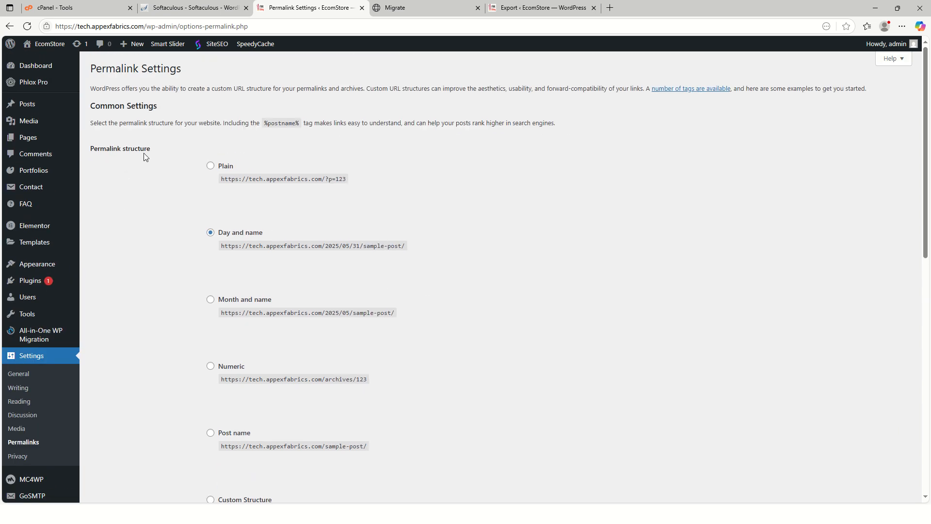
scroll(199, 274, "down", 3)
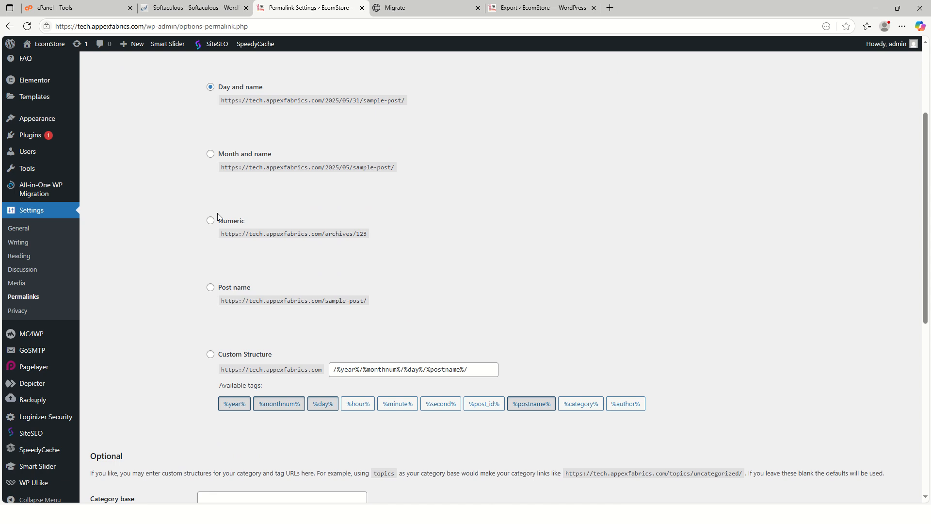
scroll(227, 216, "up", 3)
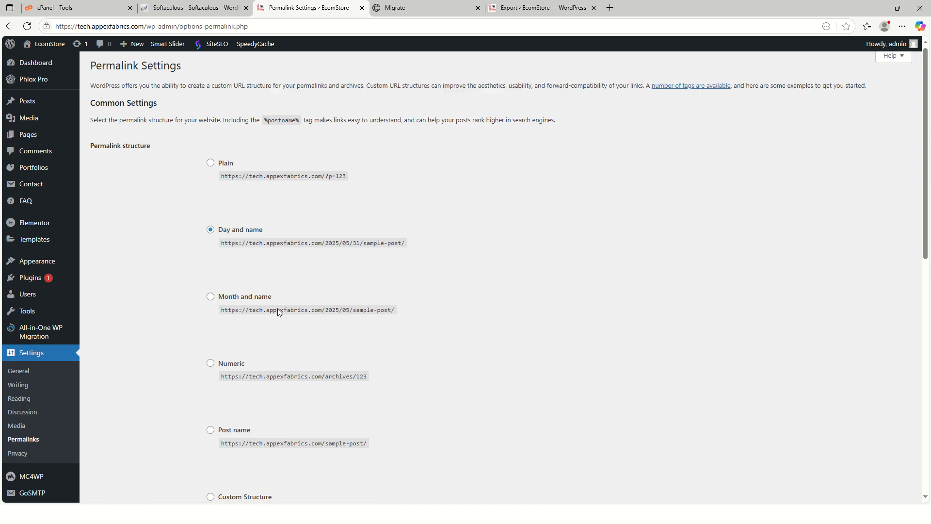
scroll(239, 252, "down", 5)
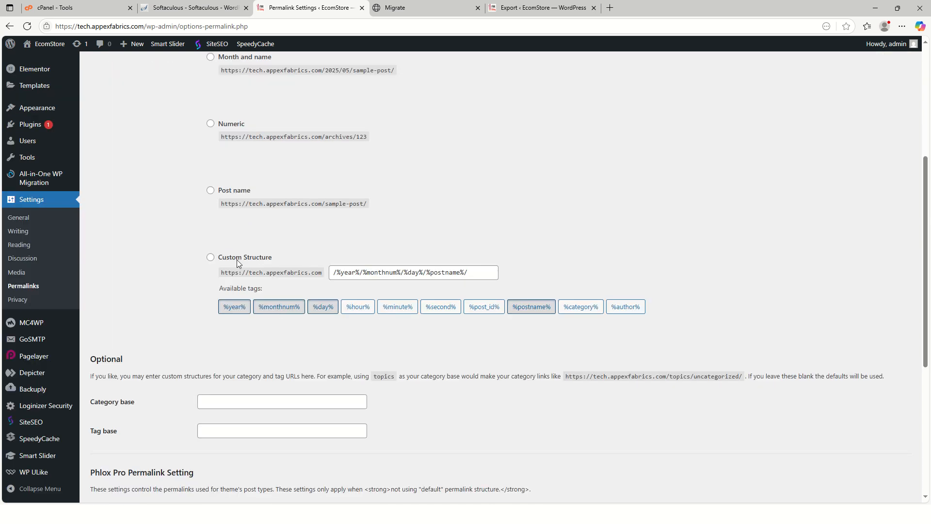
left_click(210, 190)
scroll(247, 240, "down", 6)
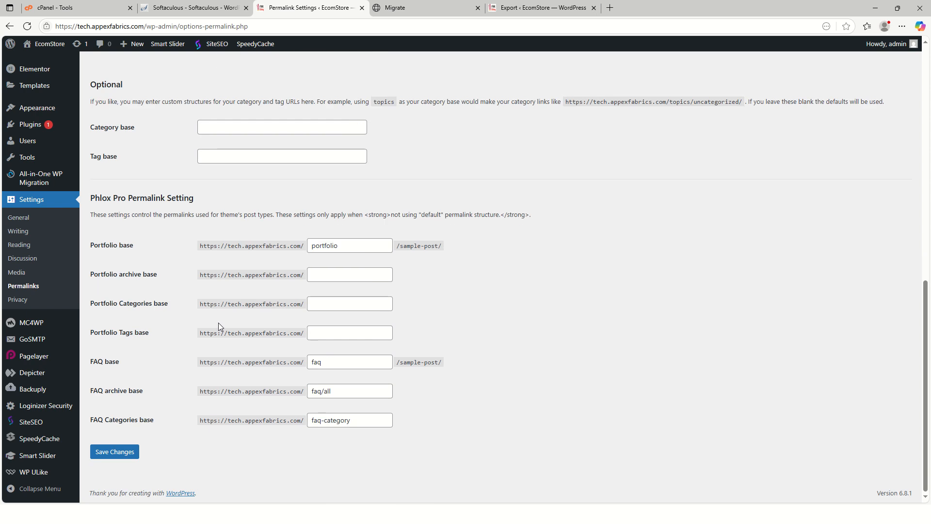
left_click(112, 454)
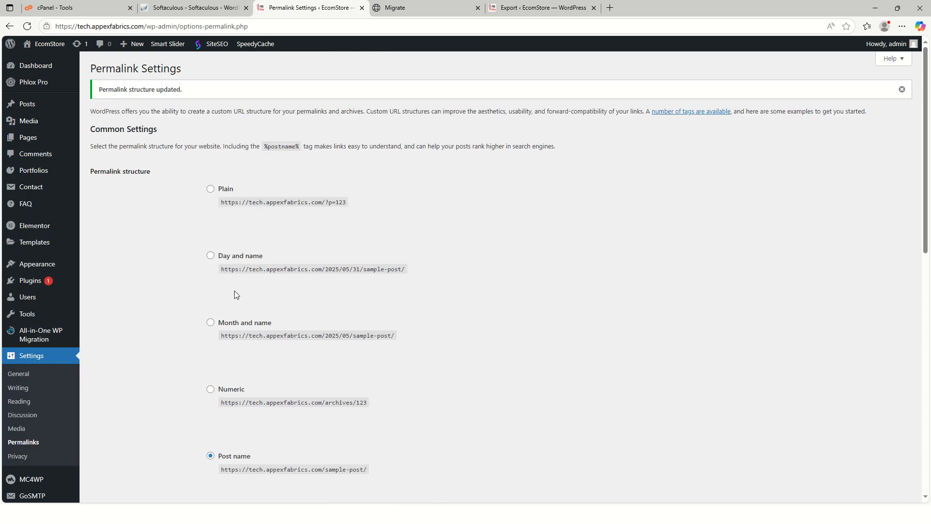
Save the Post name permalink settings two more times.
scroll(234, 290, "down", 10)
scroll(206, 336, "down", 2)
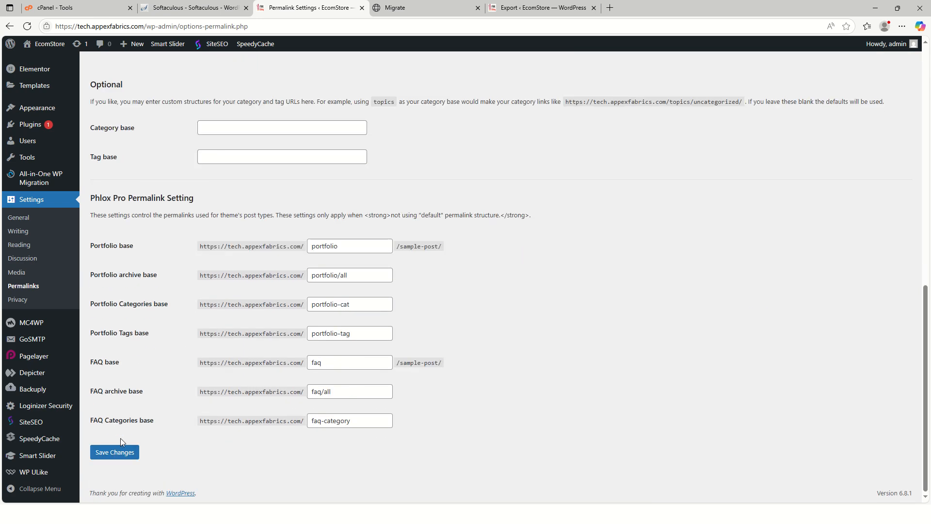
left_click(117, 454)
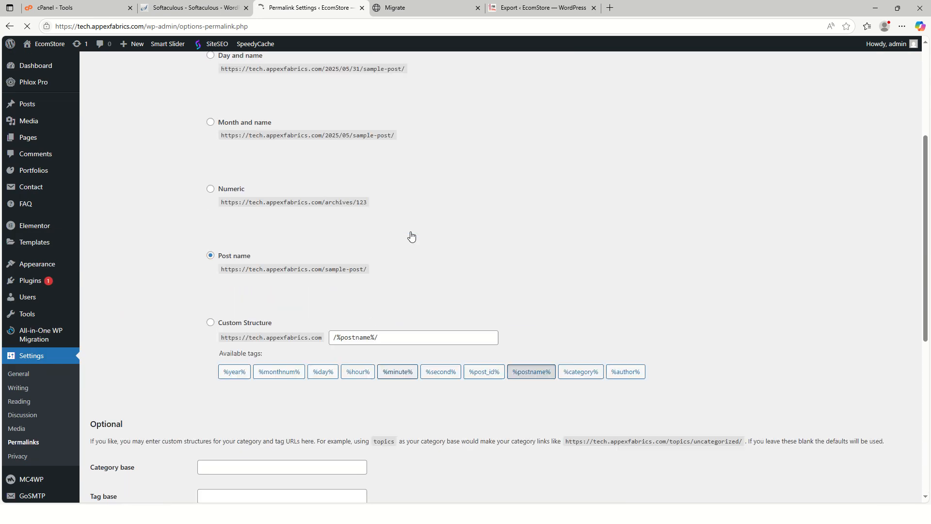
scroll(310, 311, "down", 10)
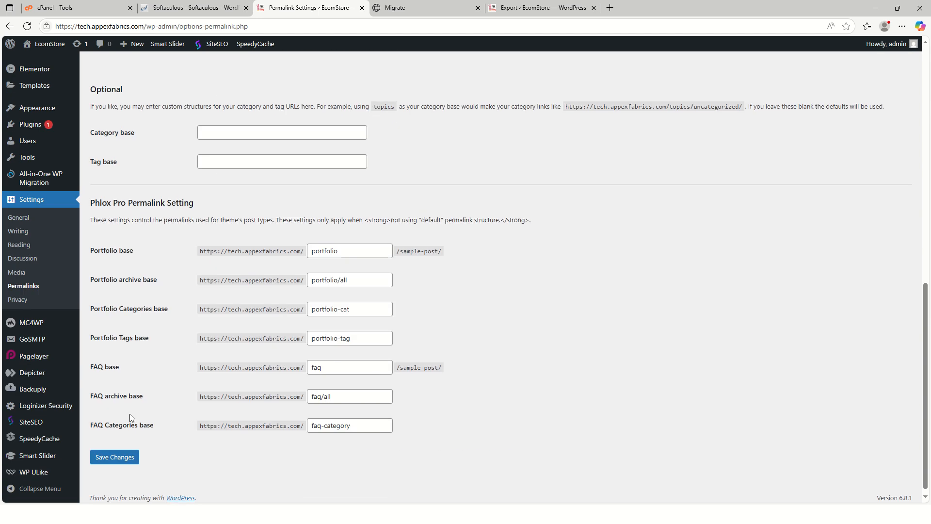
left_click(116, 452)
scroll(473, 243, "up", 10)
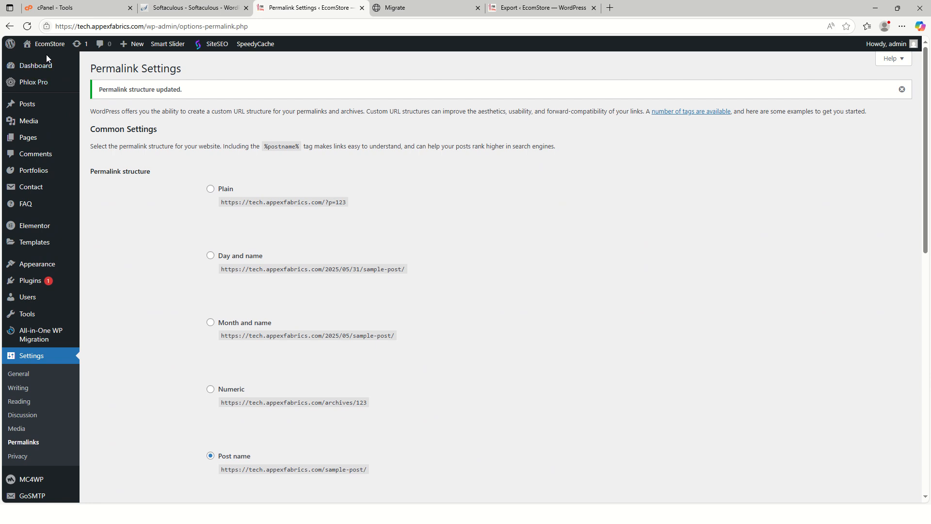
Reload the tech.appexfabrics.com front end and examine the migrated home page from the slider down to the footer.
left_click(407, 7)
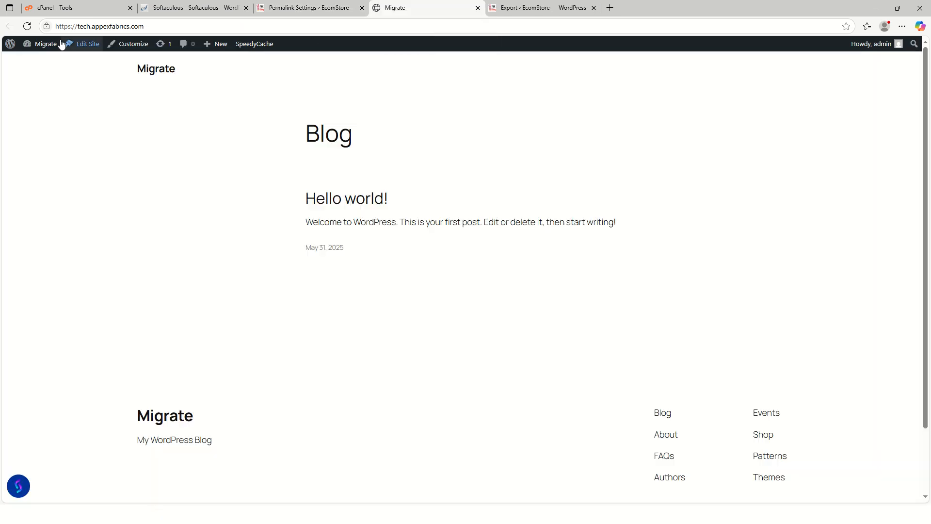
left_click(29, 27)
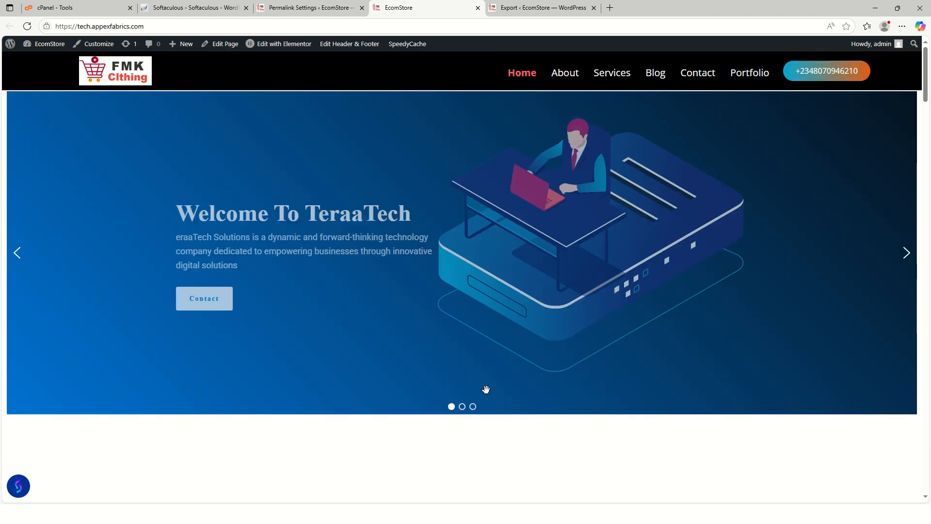
scroll(652, 313, "down", 10)
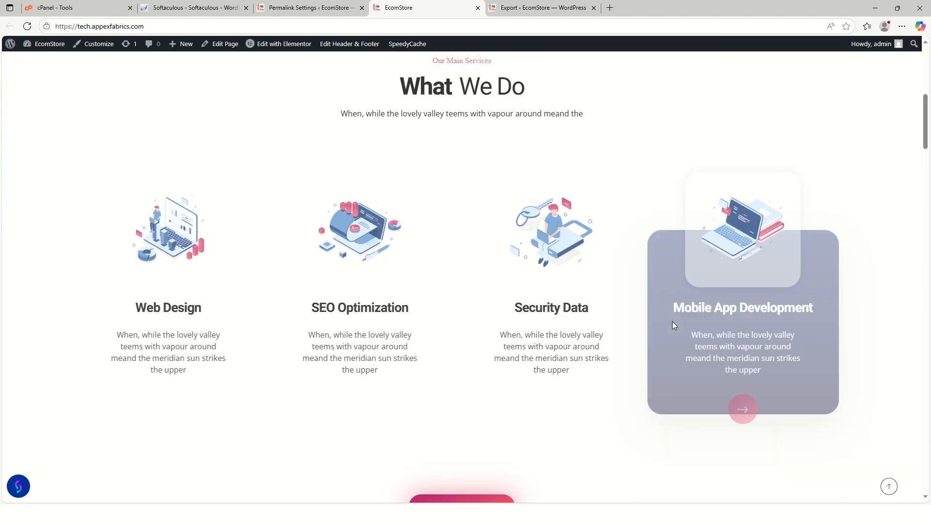
scroll(659, 305, "down", 15)
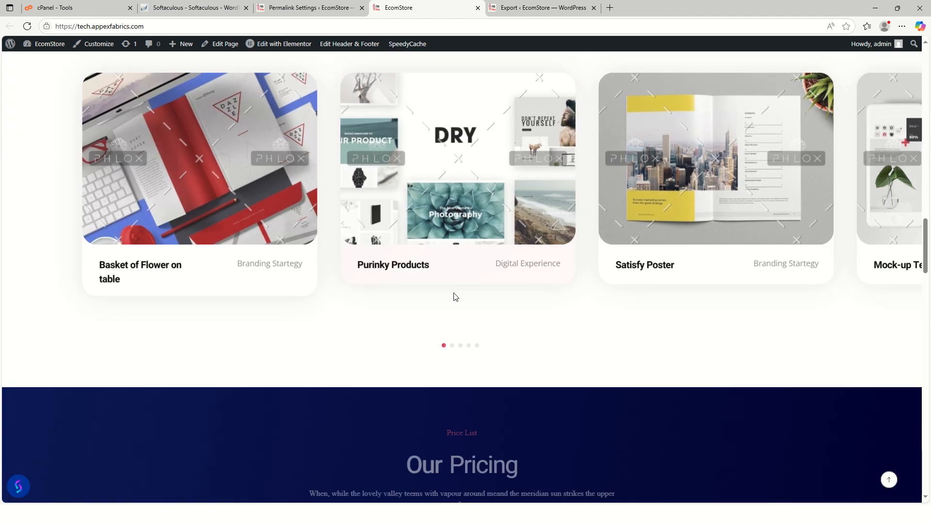
scroll(603, 290, "down", 15)
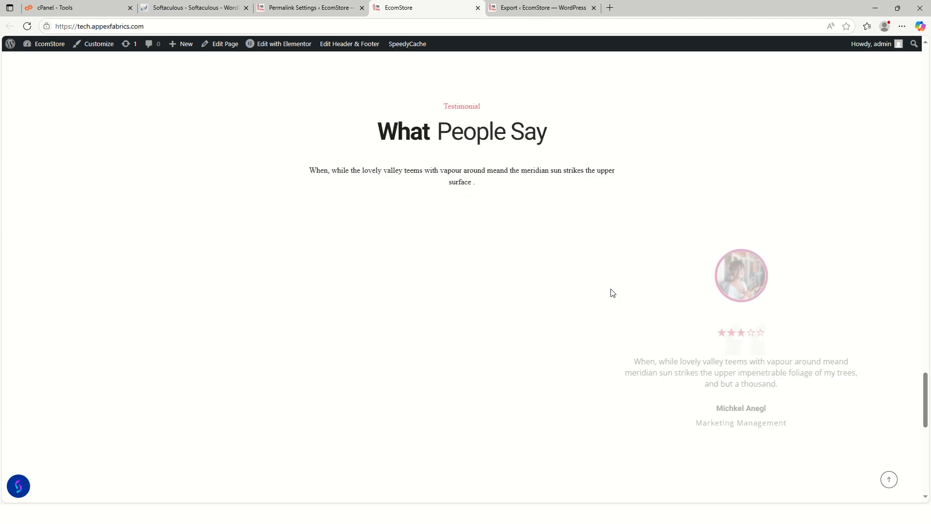
scroll(612, 292, "down", 5)
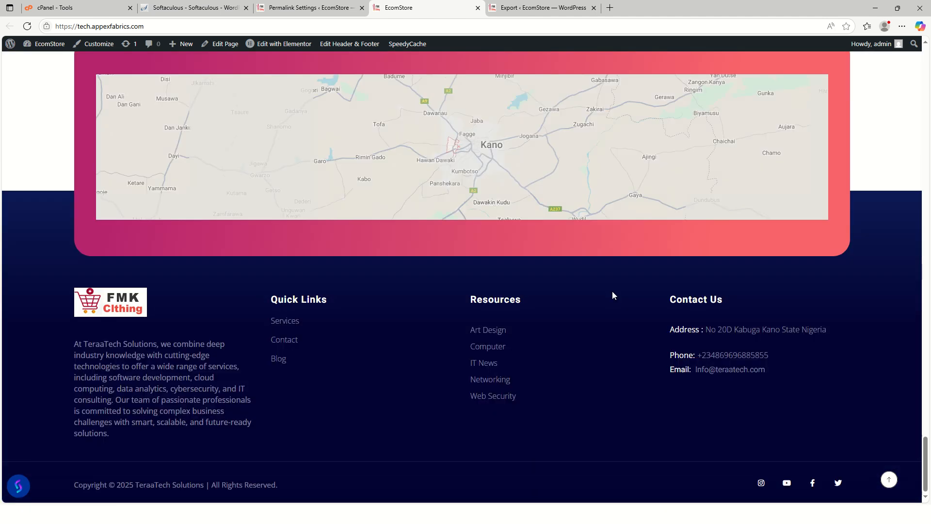
left_click(889, 479)
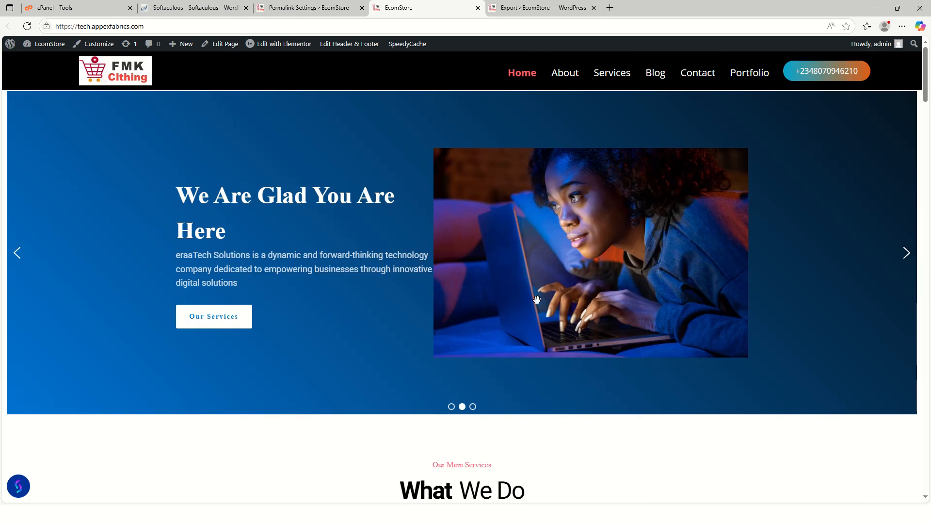
Close the finished export dialog on the source site and view the store.appexfabrics.com home page in a new tab for comparison.
left_click(540, 7)
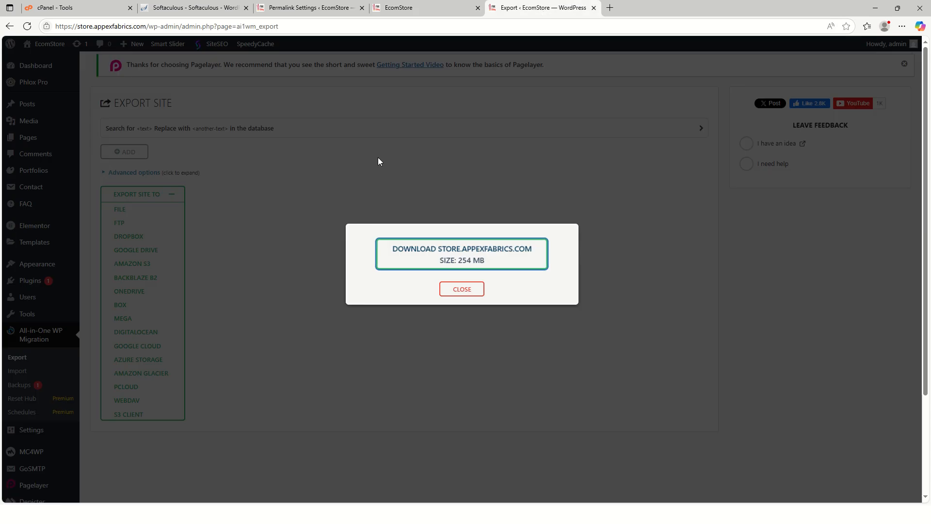
left_click(470, 289)
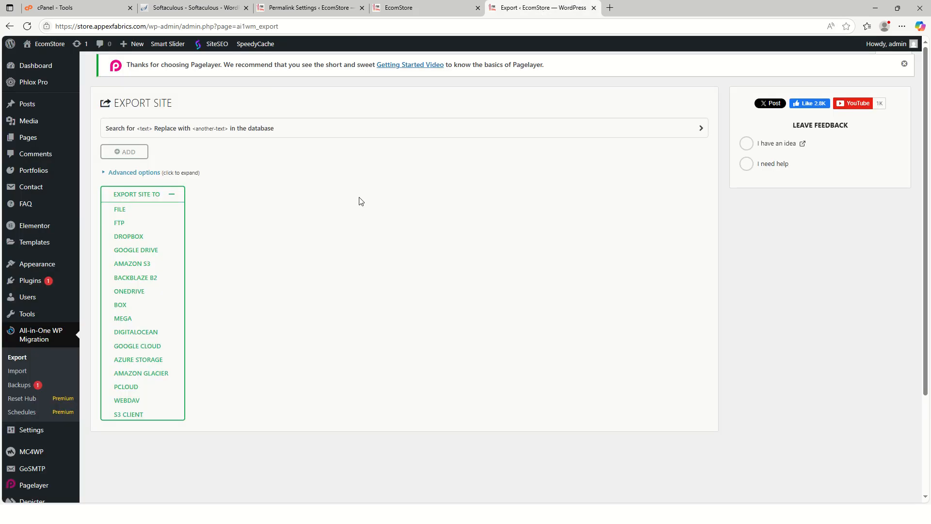
right_click(43, 46)
left_click(71, 56)
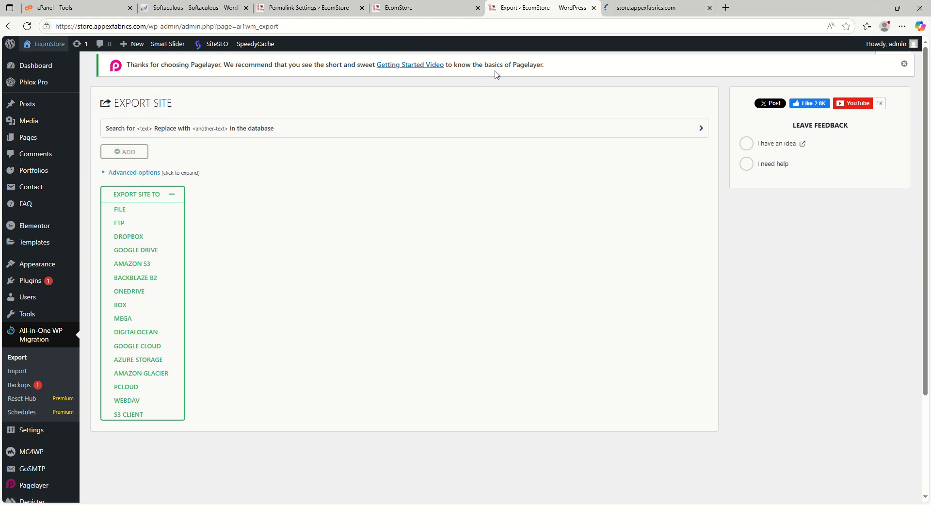
left_click(636, 11)
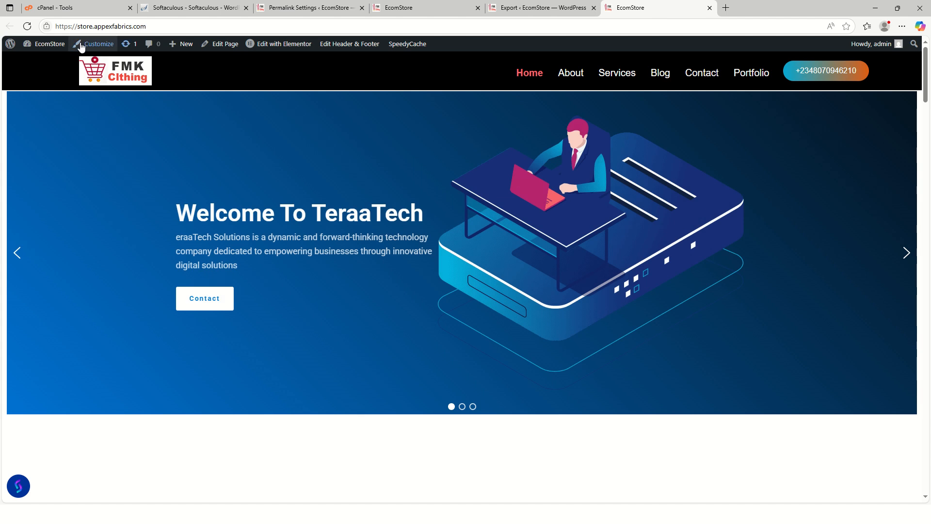
scroll(412, 283, "down", 6)
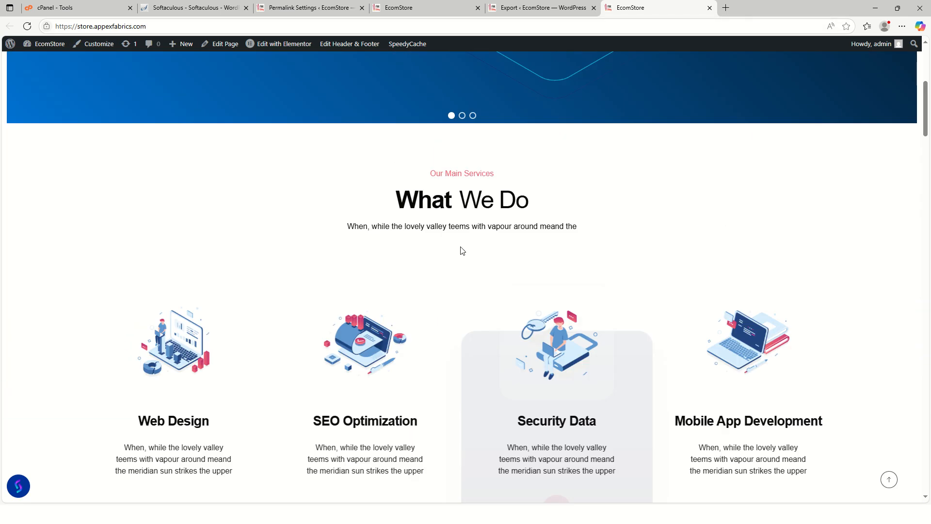
scroll(461, 249, "up", 4)
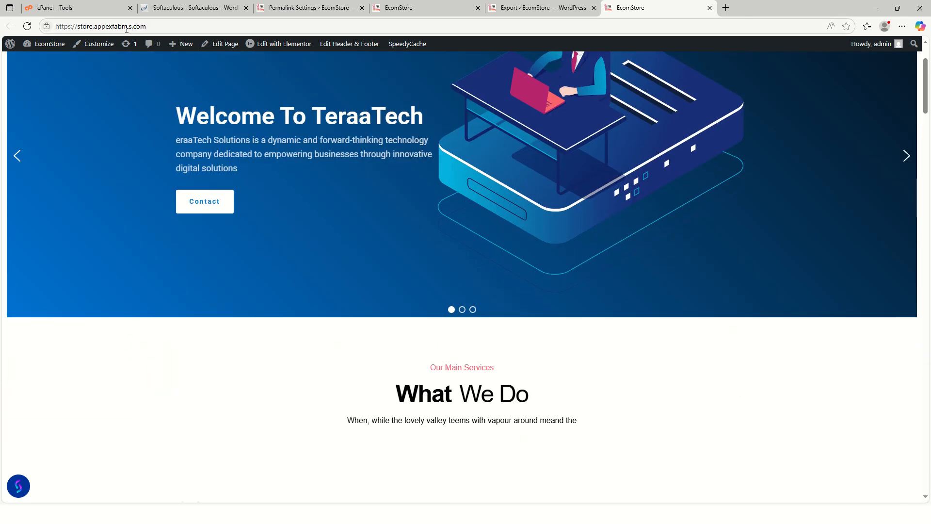
Reload the tech.appexfabrics.com home page and compare its sections with those of the store.appexfabrics.com home page.
left_click(432, 13)
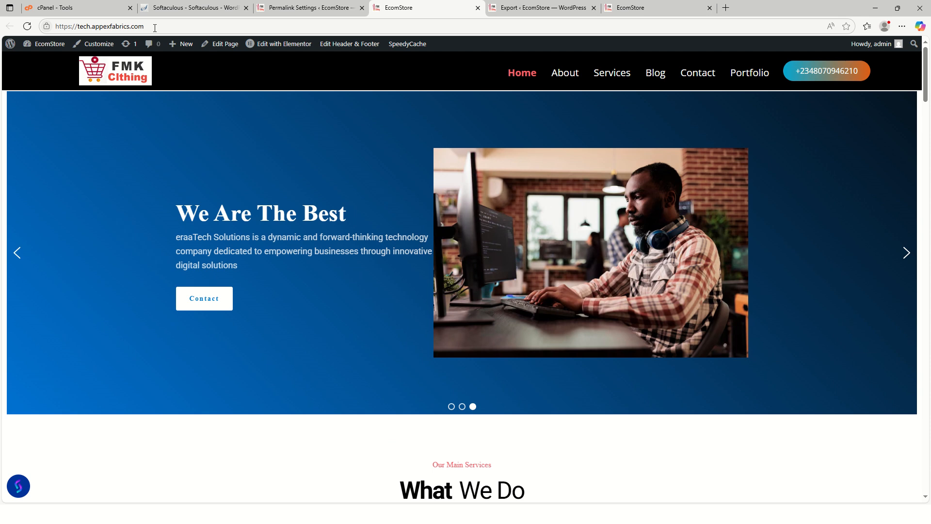
left_click(27, 26)
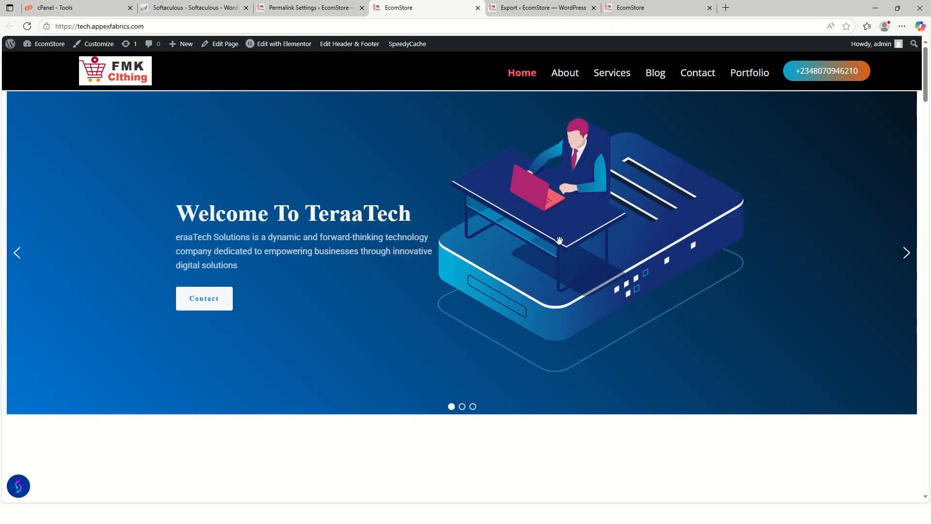
scroll(559, 240, "down", 20)
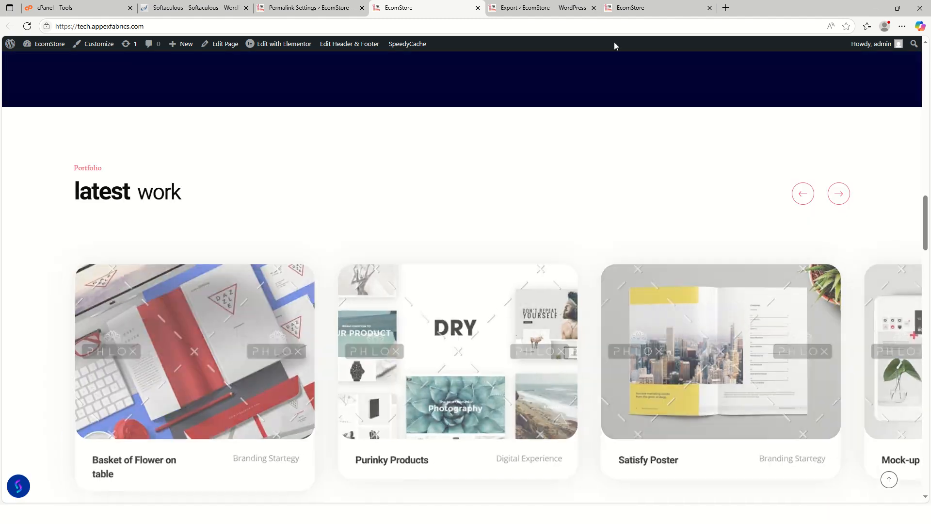
left_click(630, 8)
scroll(677, 273, "down", 10)
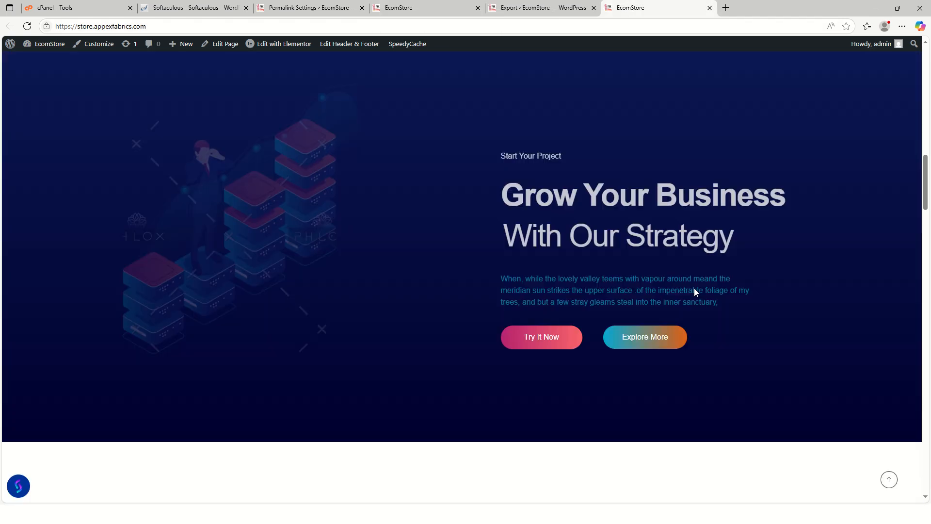
scroll(693, 288, "down", 5)
left_click(889, 479)
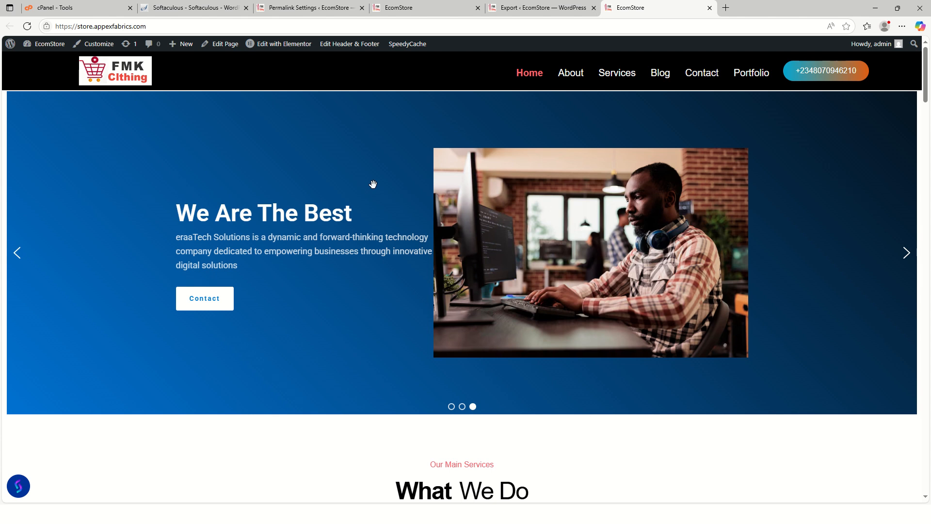
Examine the latest work and Grow Your Business sections on the tech.appexfabrics.com home page, then return to its header.
left_click(418, 9)
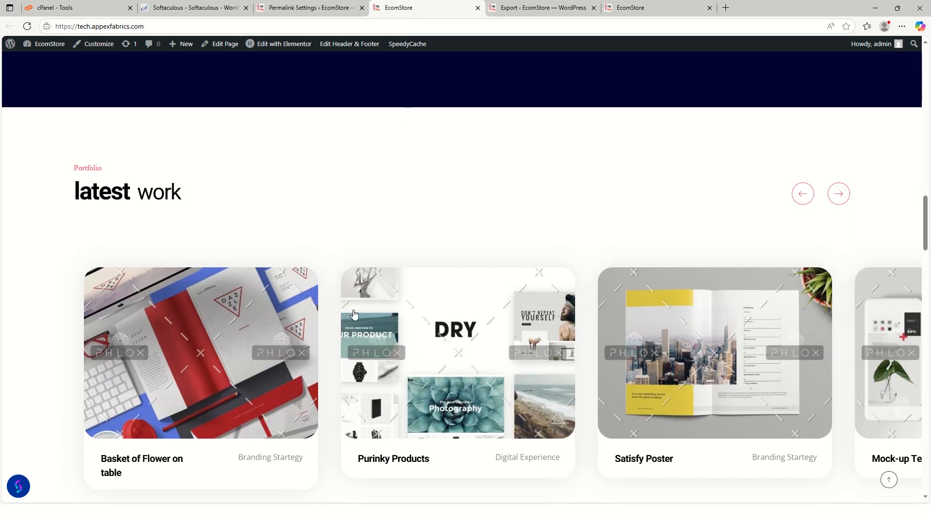
scroll(292, 266, "up", 5)
scroll(349, 314, "down", 15)
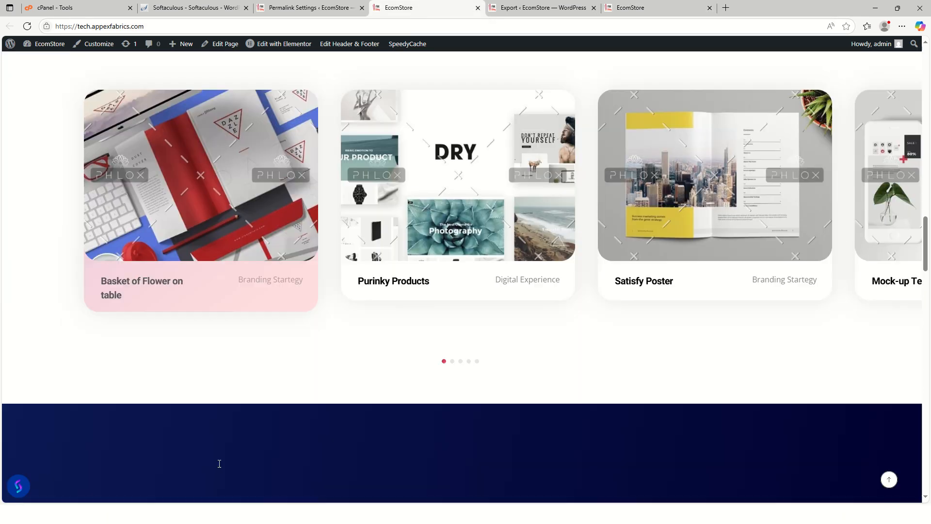
scroll(546, 374, "up", 15)
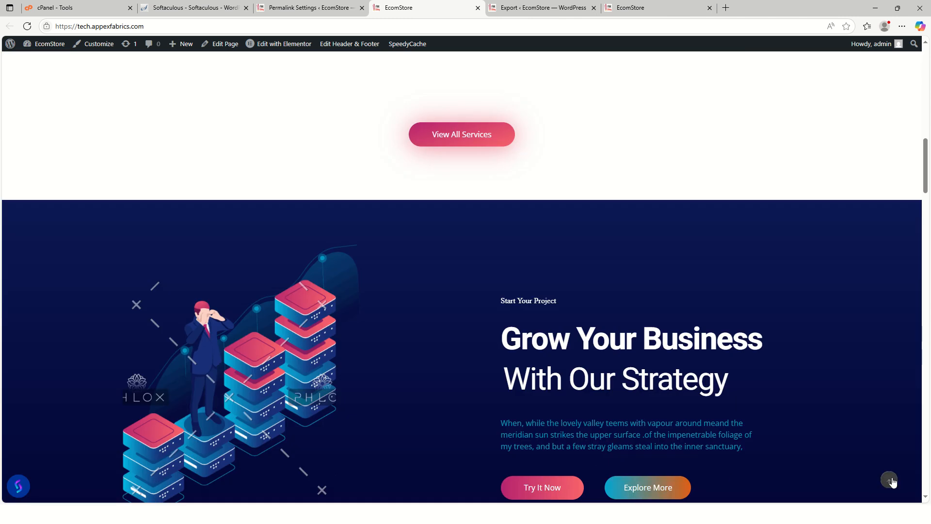
left_click(890, 480)
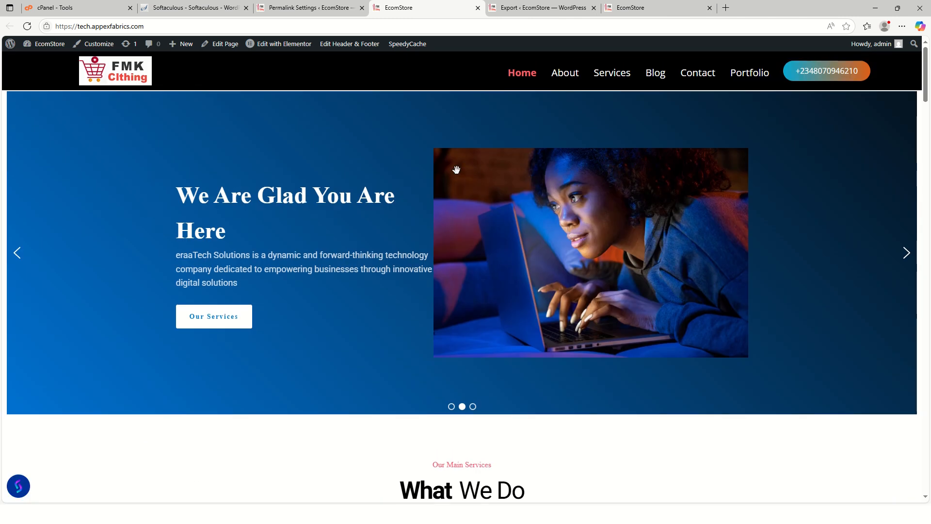
Review the migrated site's Permalink Settings page and close the source site's All-in-One WP Migration Export page.
left_click(298, 5)
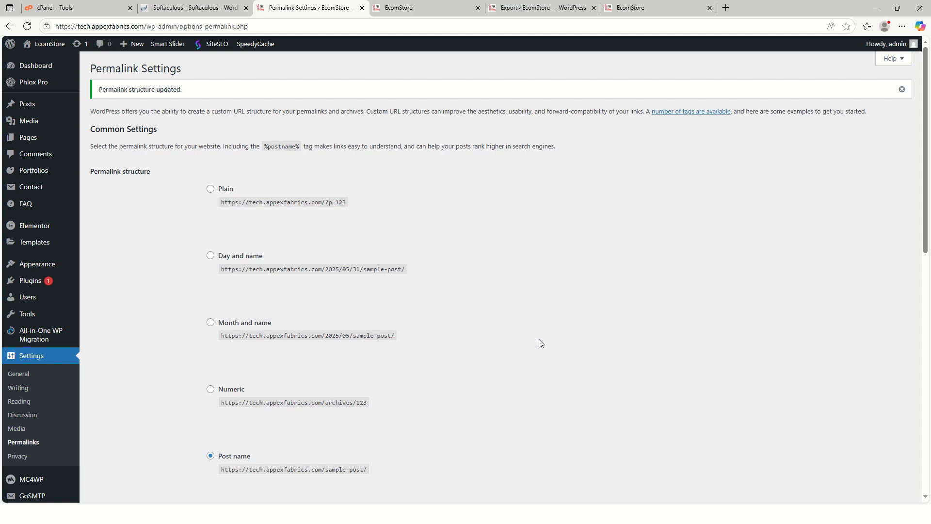
left_click(542, 9)
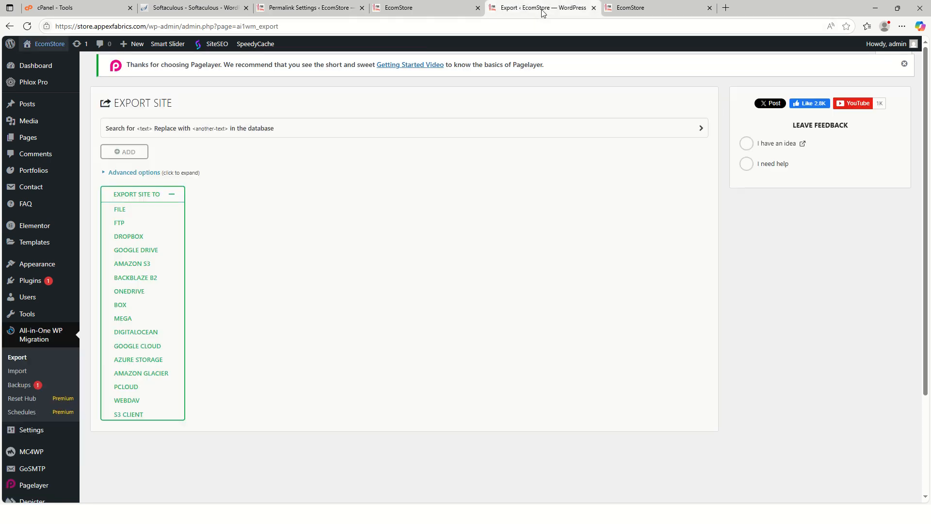
left_click(594, 8)
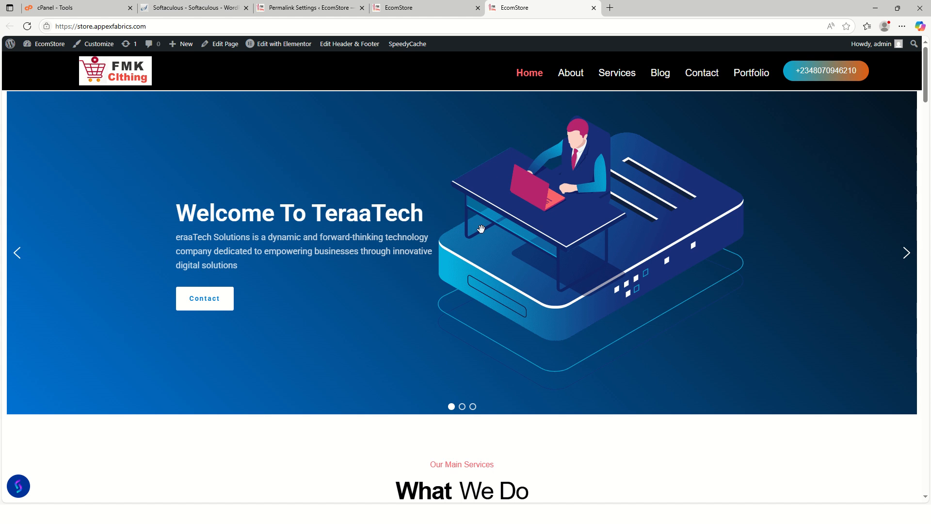